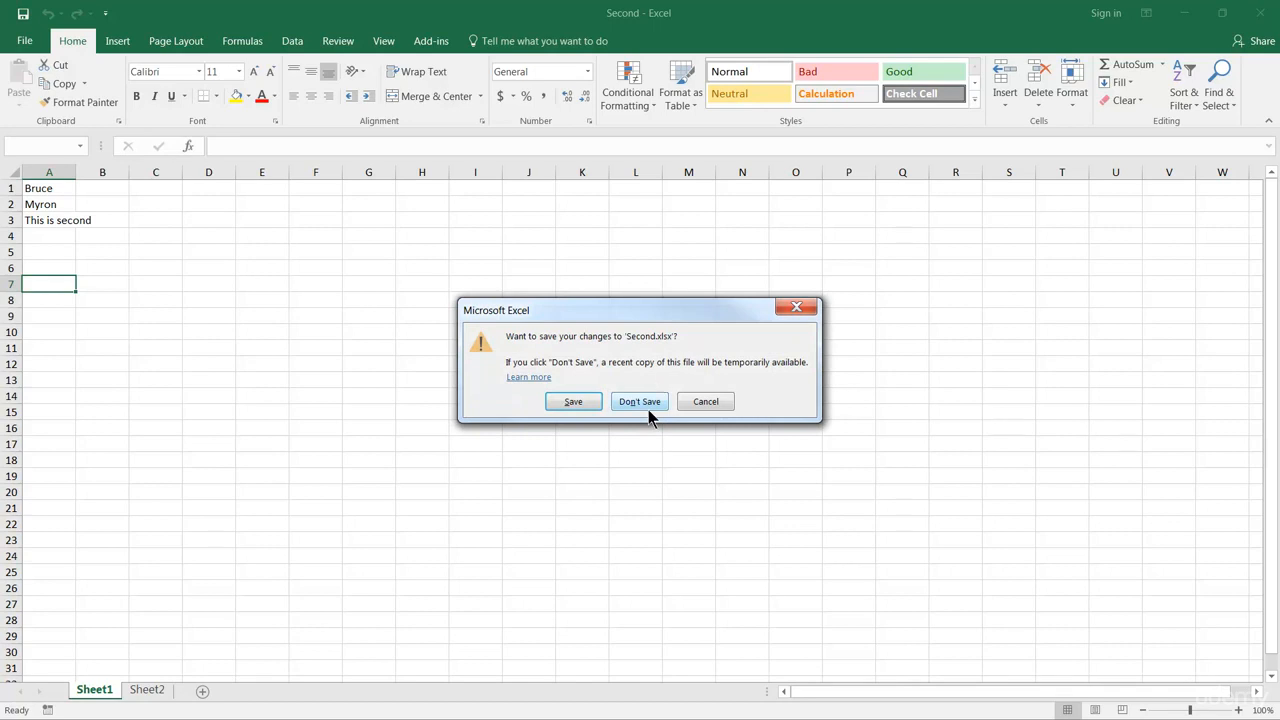
Step: Close the Second workbook without saving, and open Customers from the USB30FD (F:) drive, going to cell A1
click(640, 403)
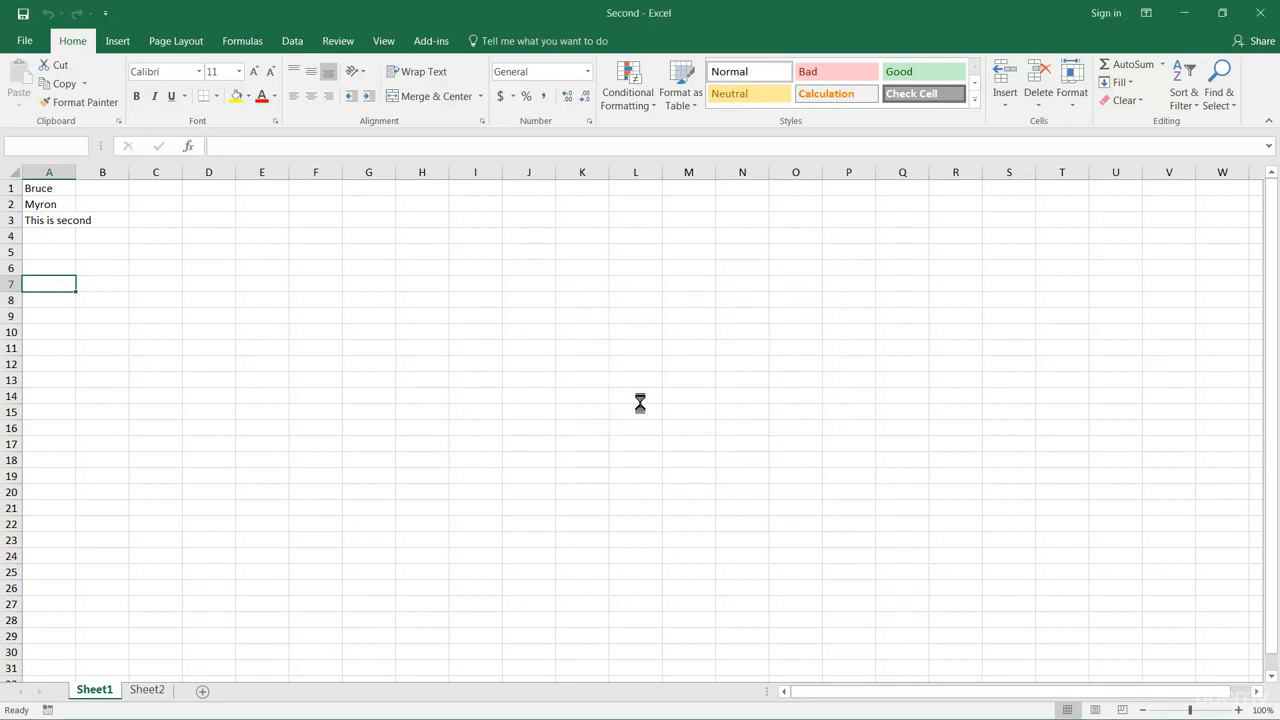
click(22, 44)
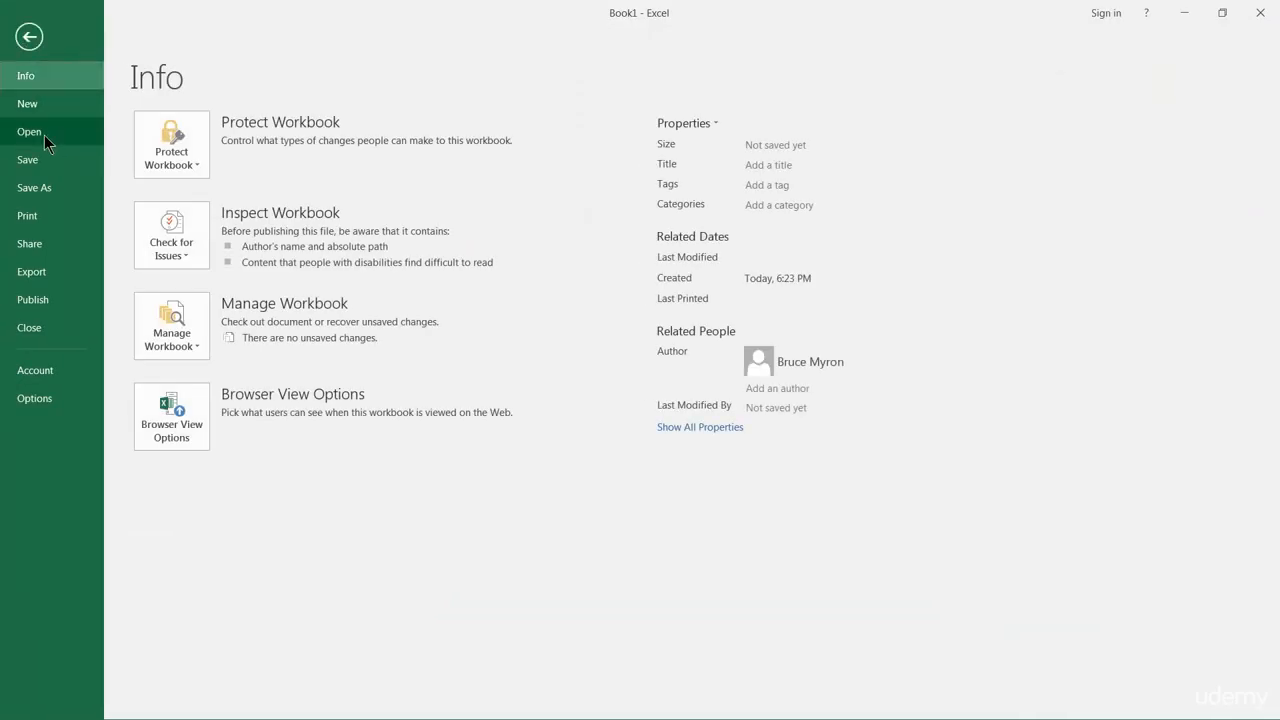
click(44, 135)
click(196, 300)
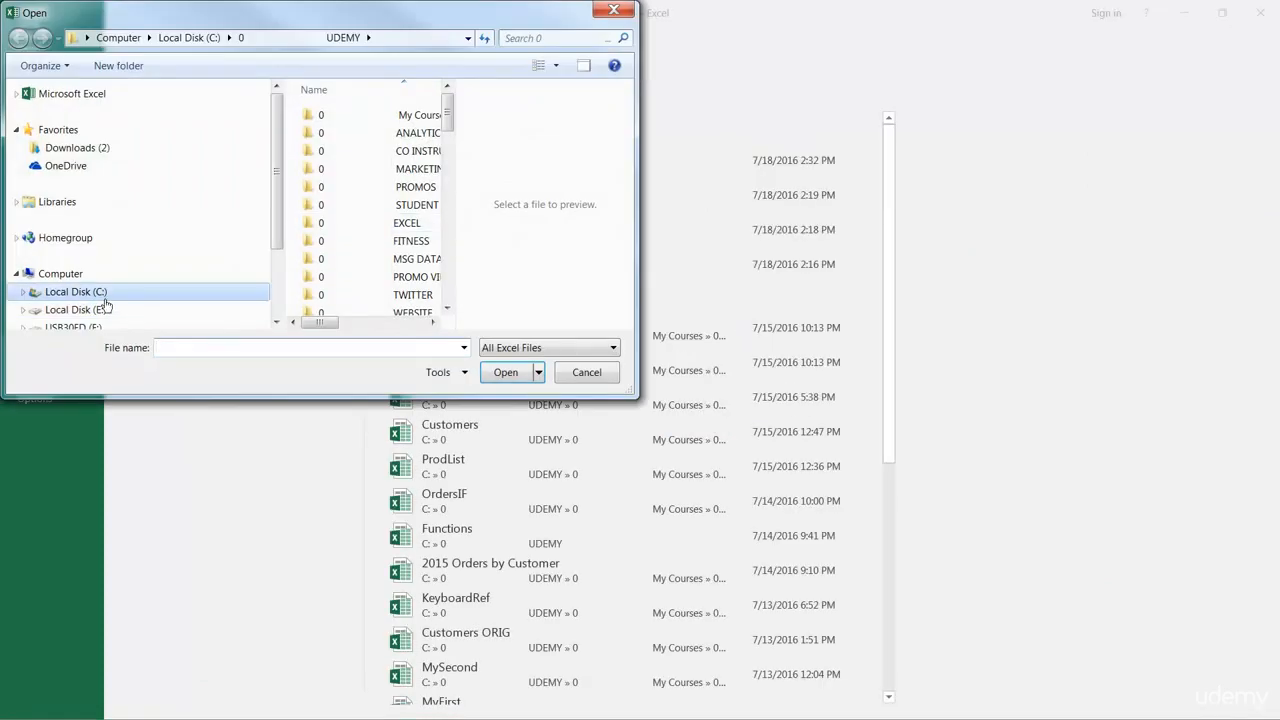
click(79, 326)
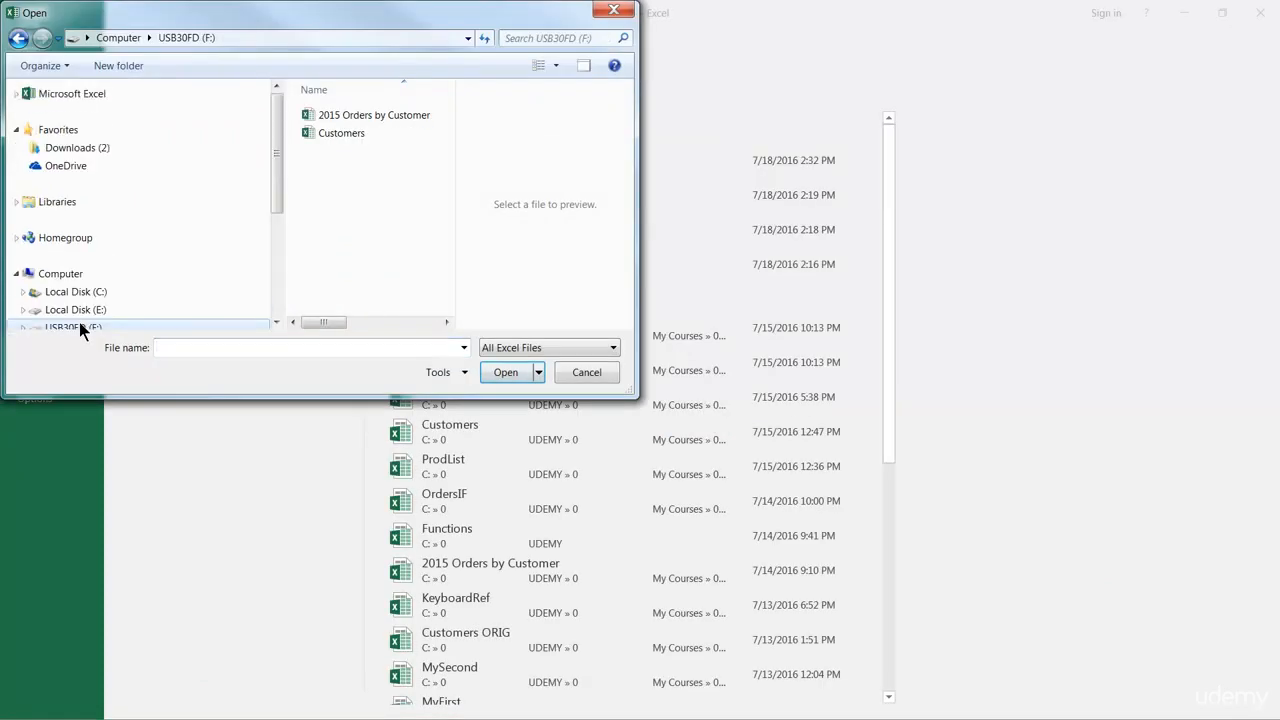
double_click(345, 135)
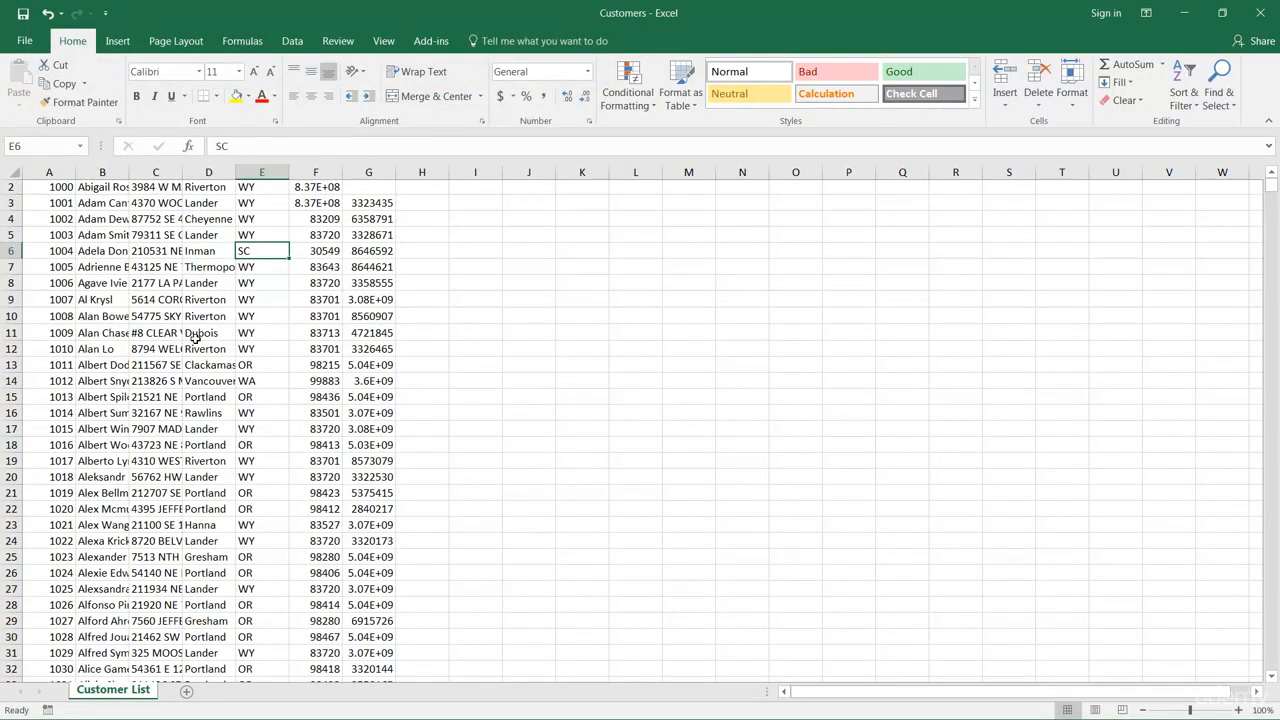
key(ctrl+Home)
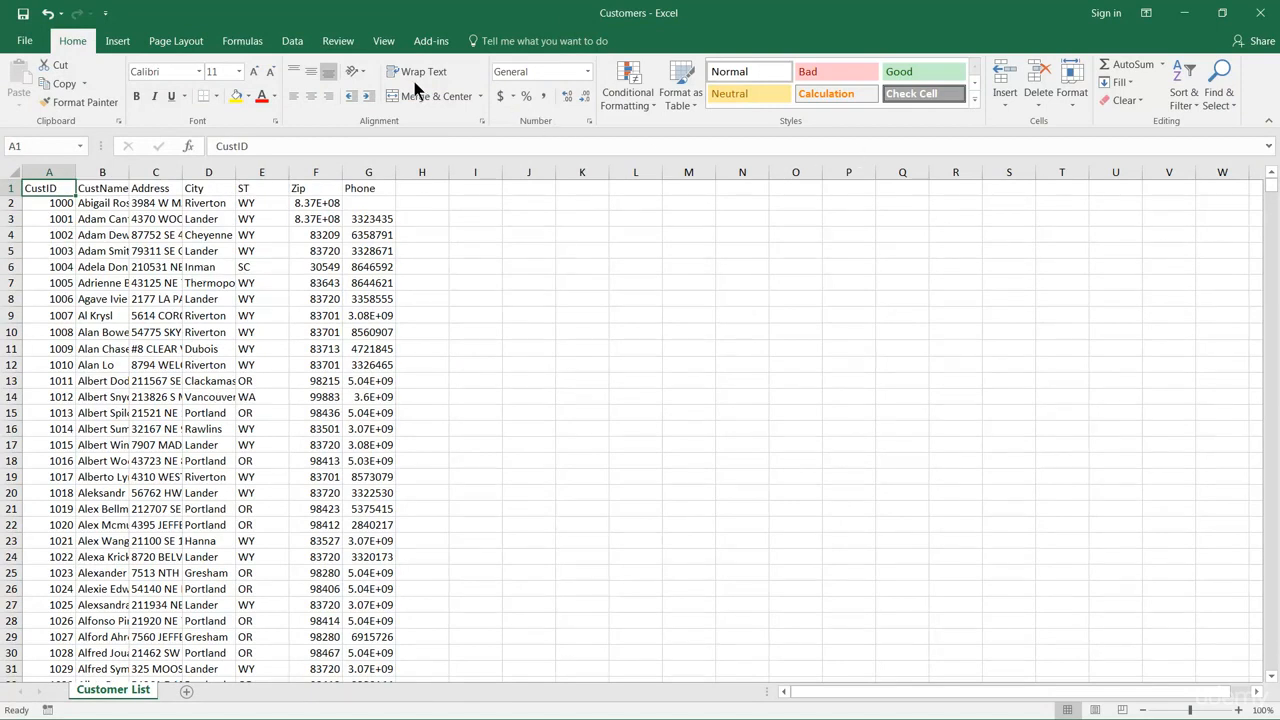
Step: Switch to the Book1 window and close that workbook without saving its changes
click(381, 42)
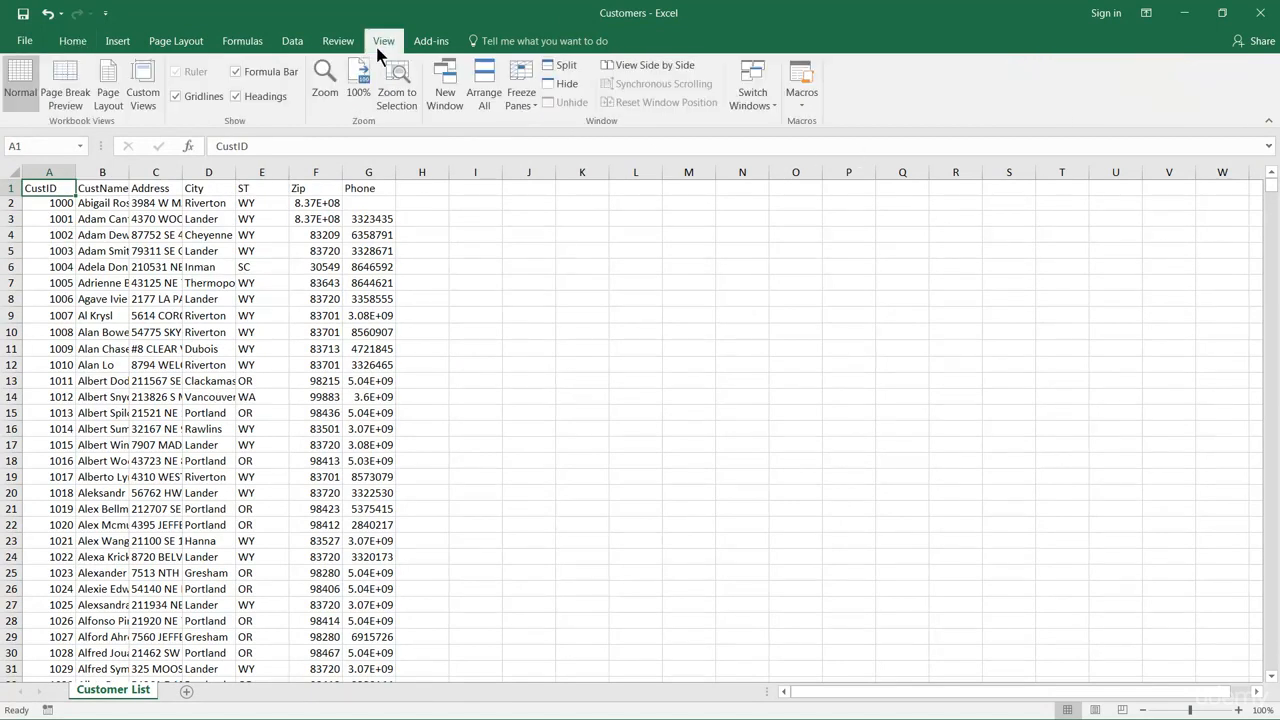
click(752, 96)
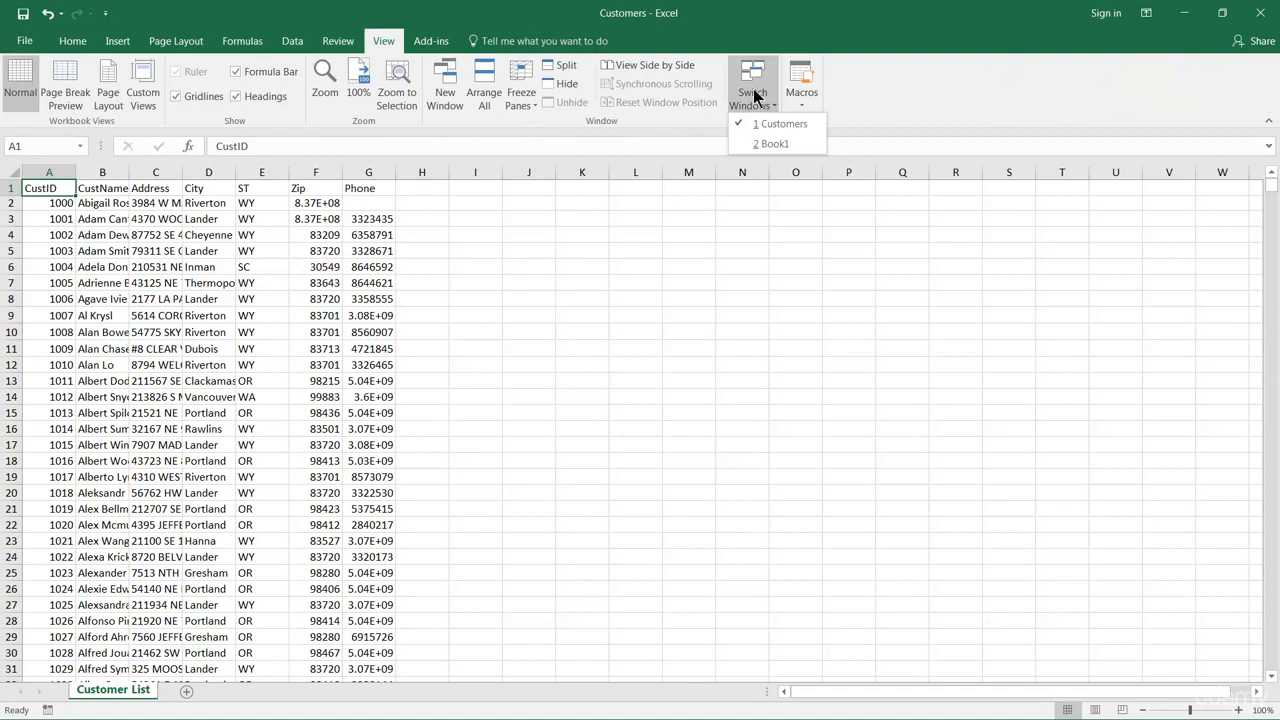
click(770, 146)
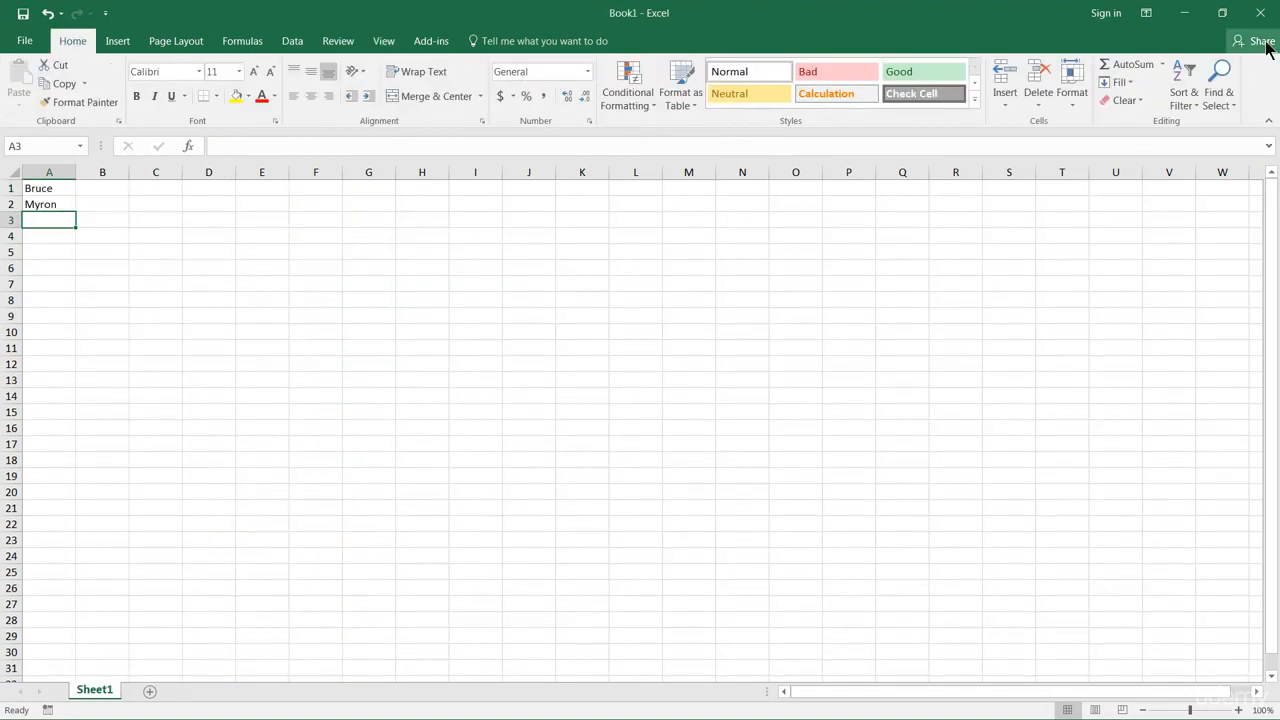
click(1260, 13)
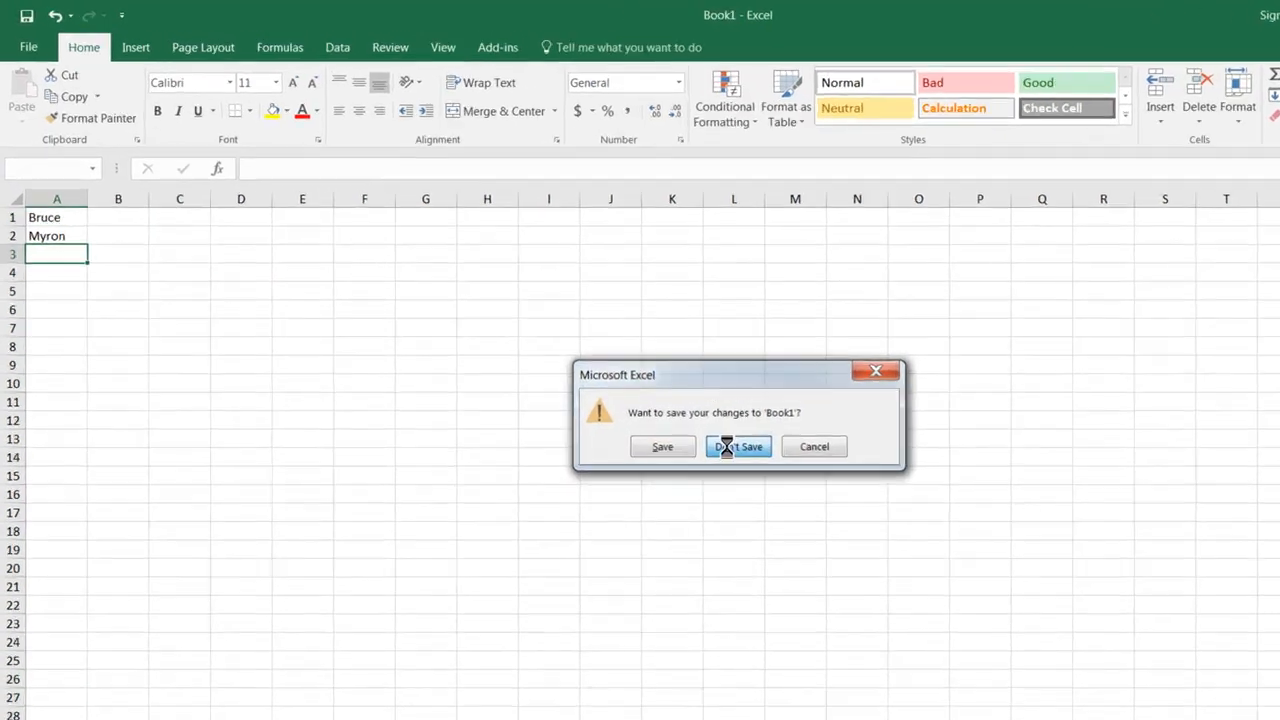
click(645, 389)
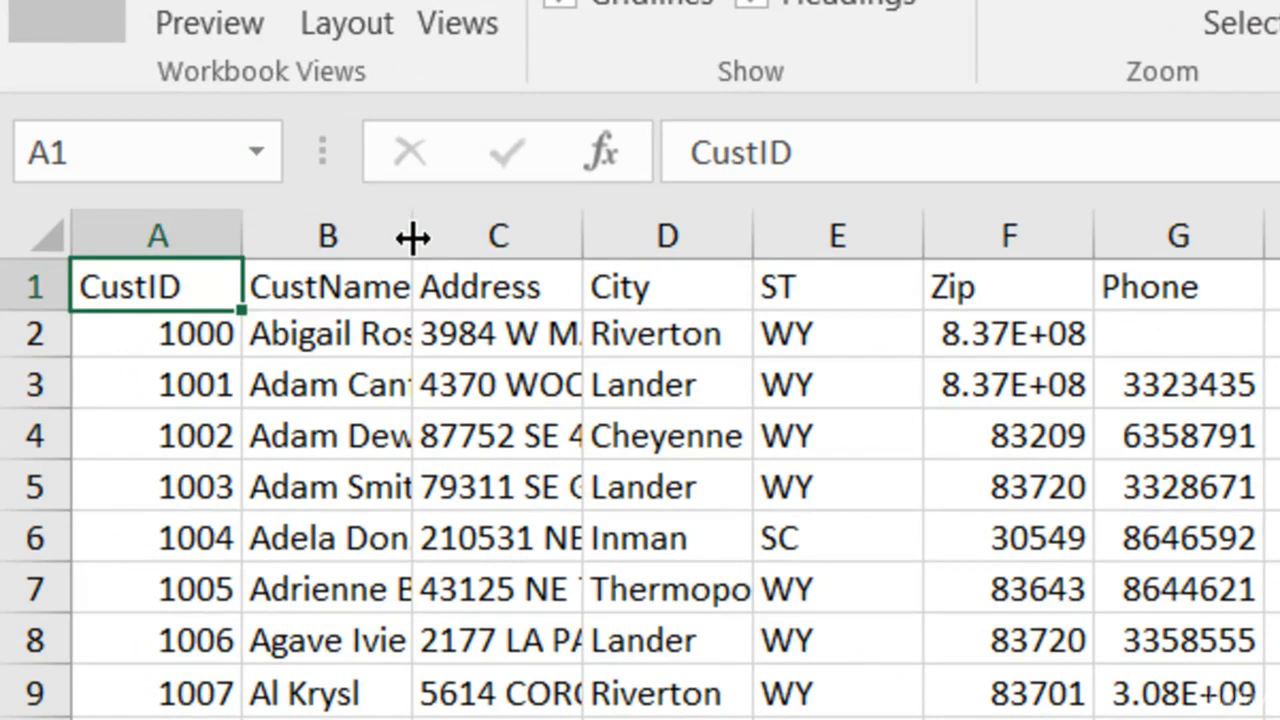
Step: Widen the CustName column by hand so that most customer names fit
drag(412, 237, 510, 241)
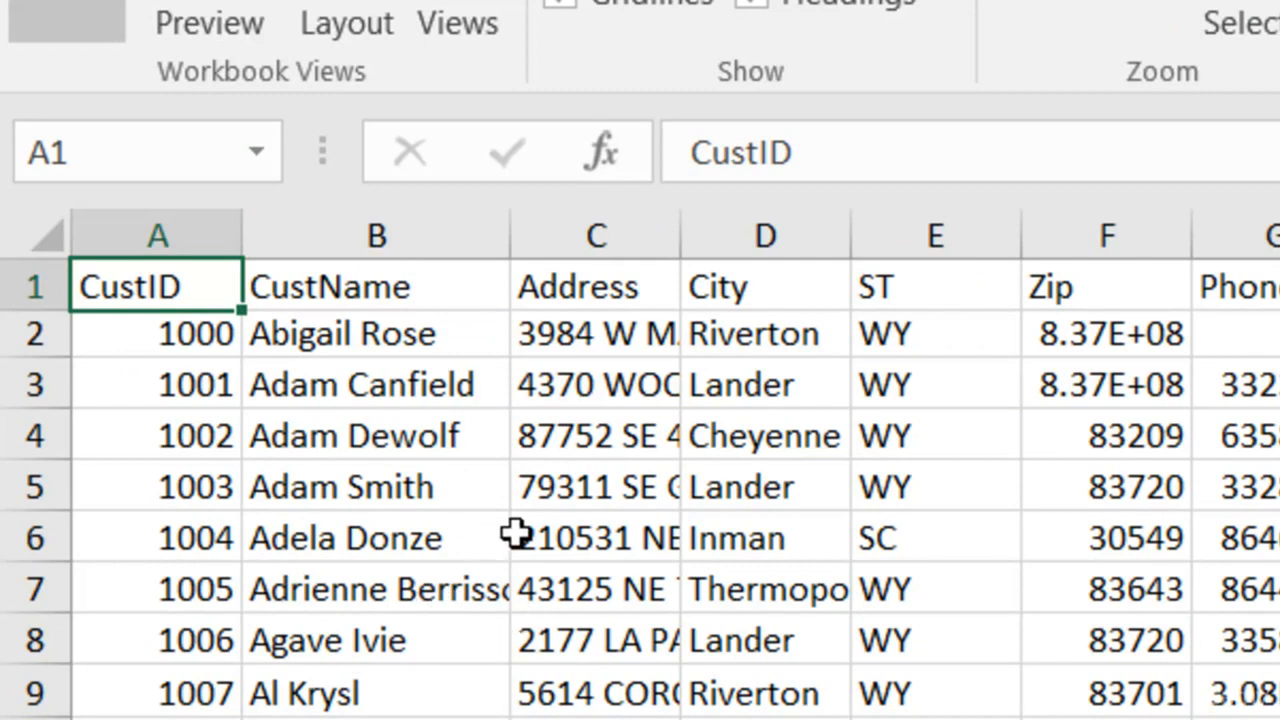
Step: Autofit the CustName and Address columns to their longest entries, and undo both autofit changes
double_click(509, 237)
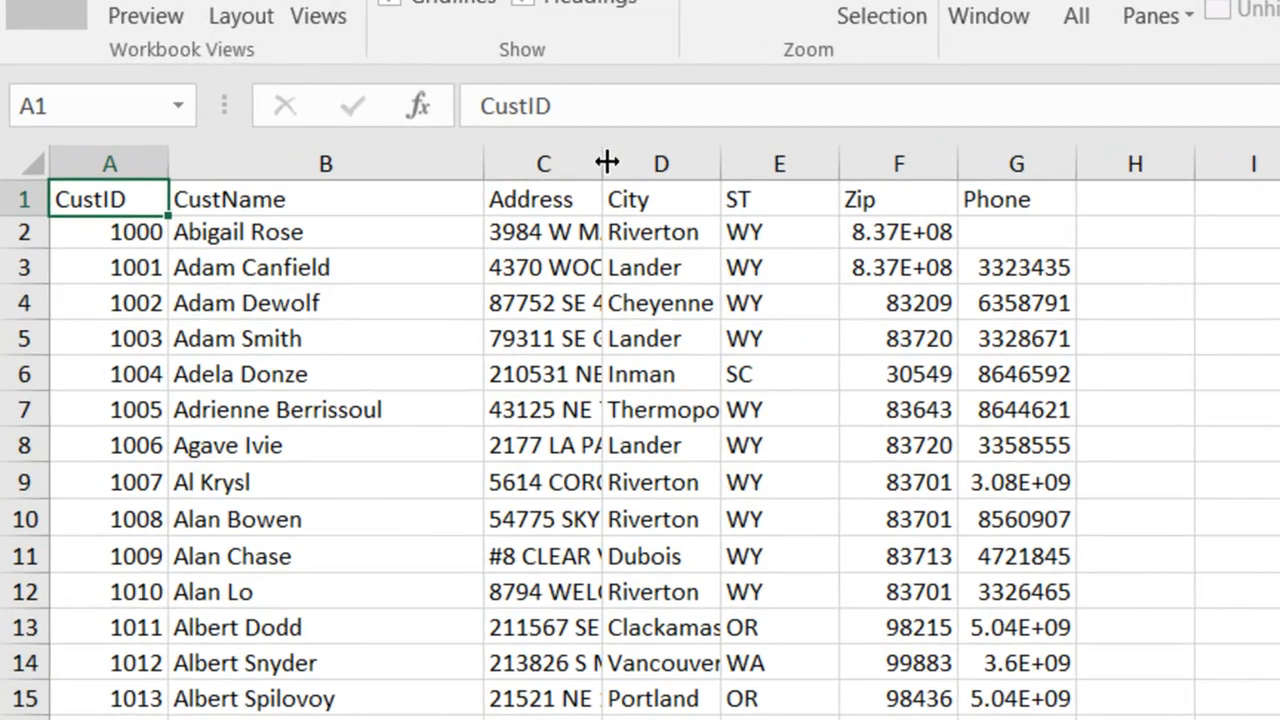
double_click(607, 162)
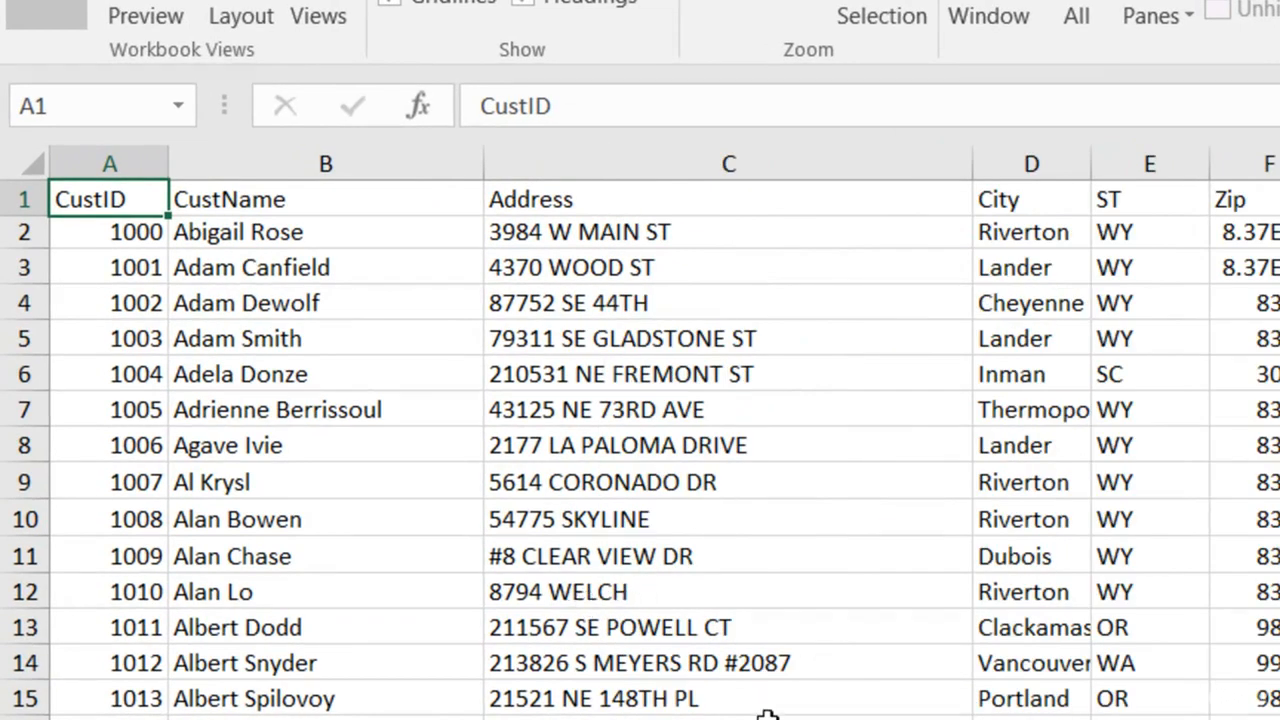
scroll(735, 584, down, 5)
scroll(735, 584, up, 4)
scroll(783, 577, up, 1)
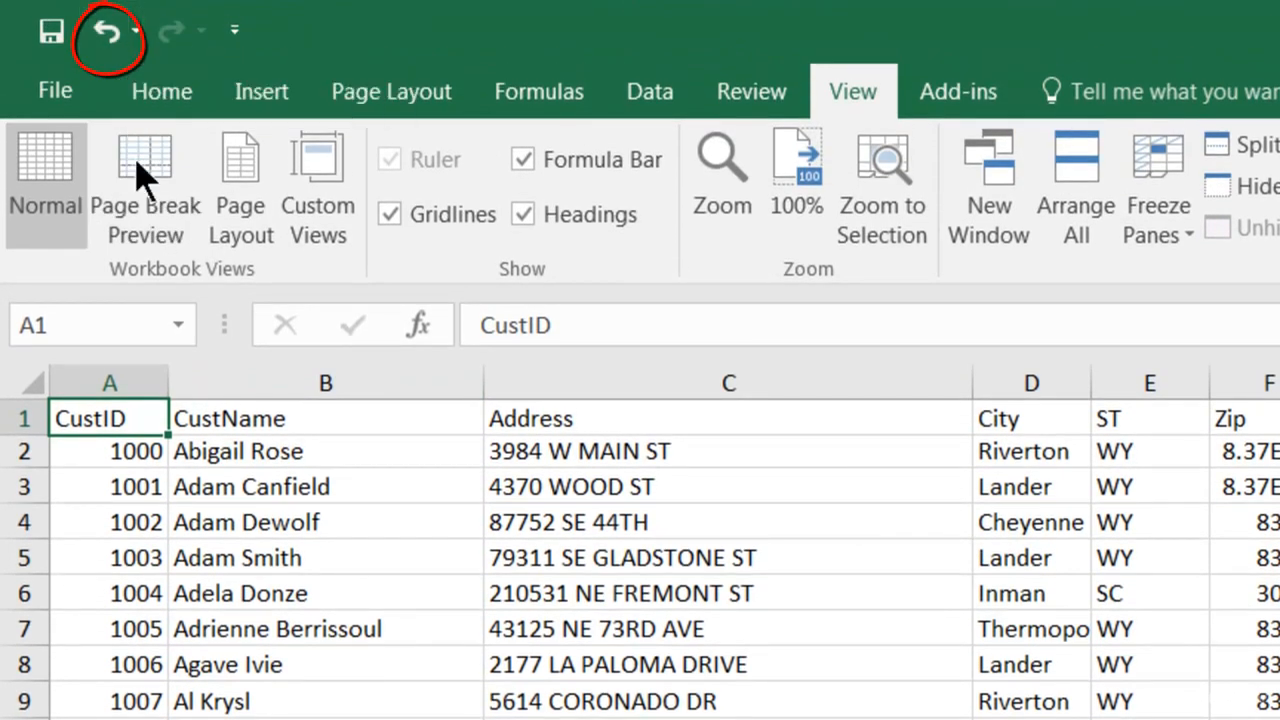
click(112, 32)
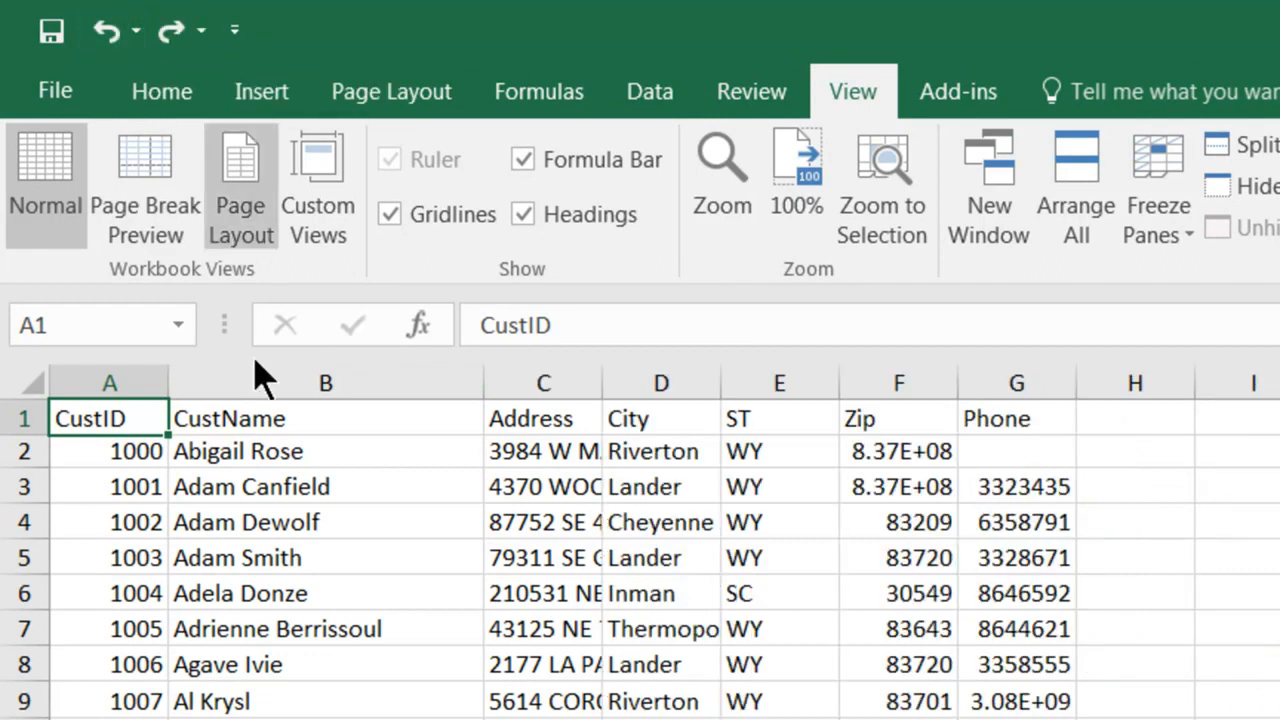
click(113, 40)
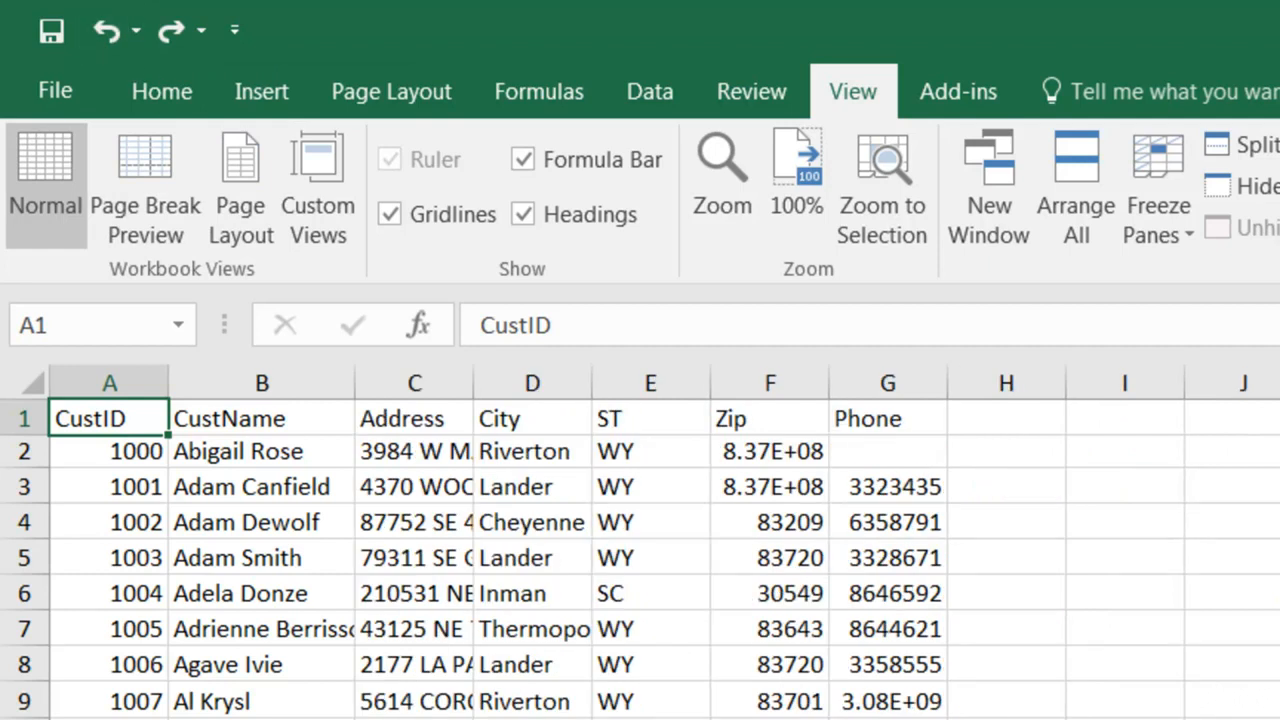
Step: Select columns B through E, autofit all their widths at once, and deselect the columns
click(250, 383)
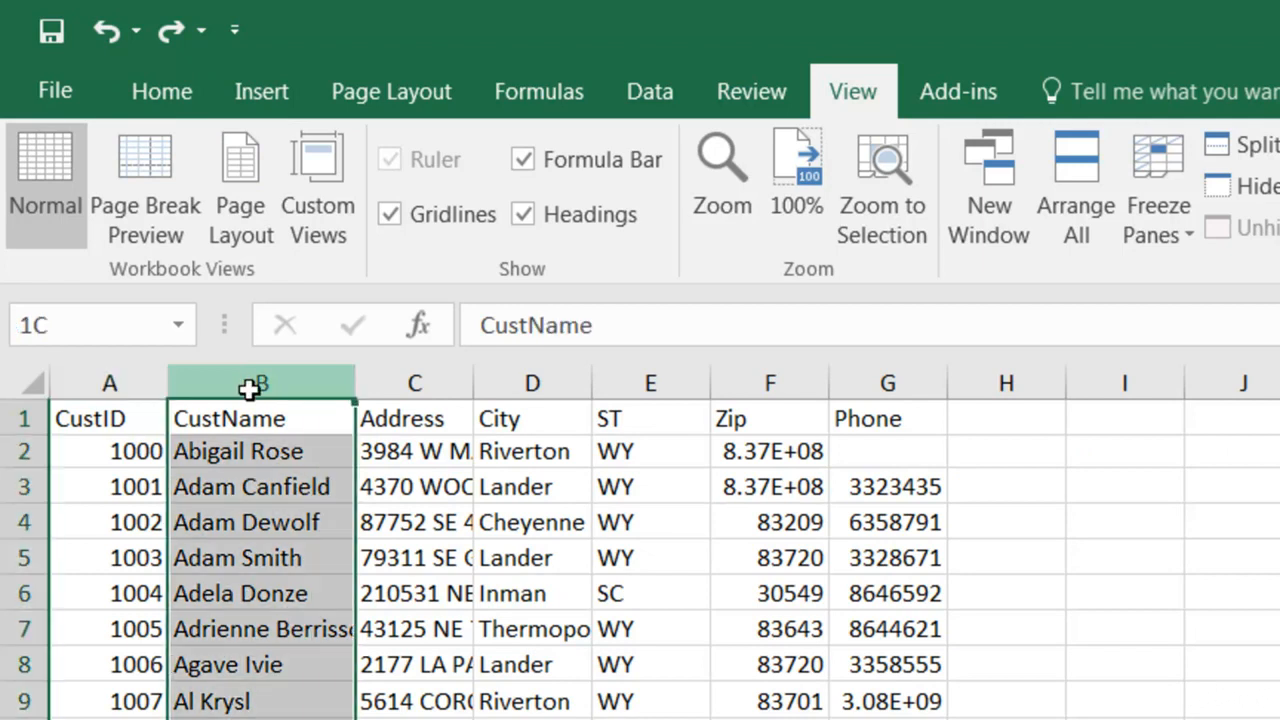
mouse_move(252, 389)
mouse_down()
mouse_move(363, 383)
mouse_move(597, 409)
mouse_up()
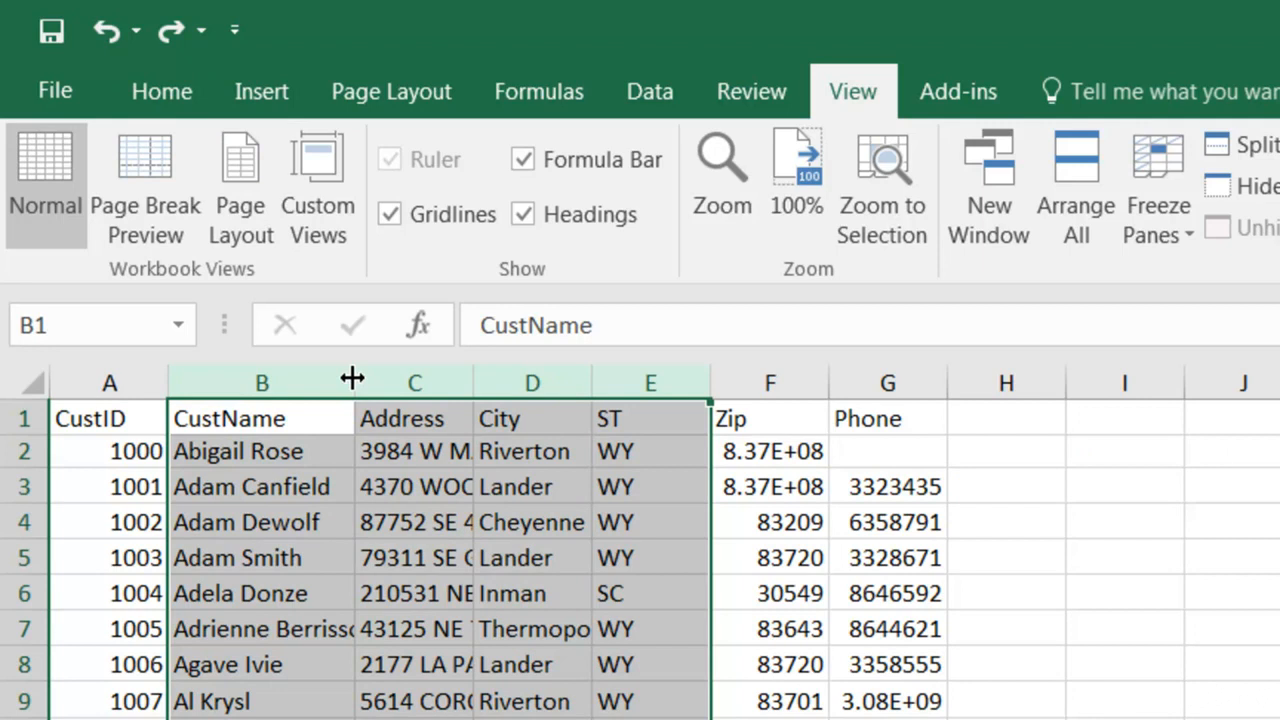
double_click(475, 381)
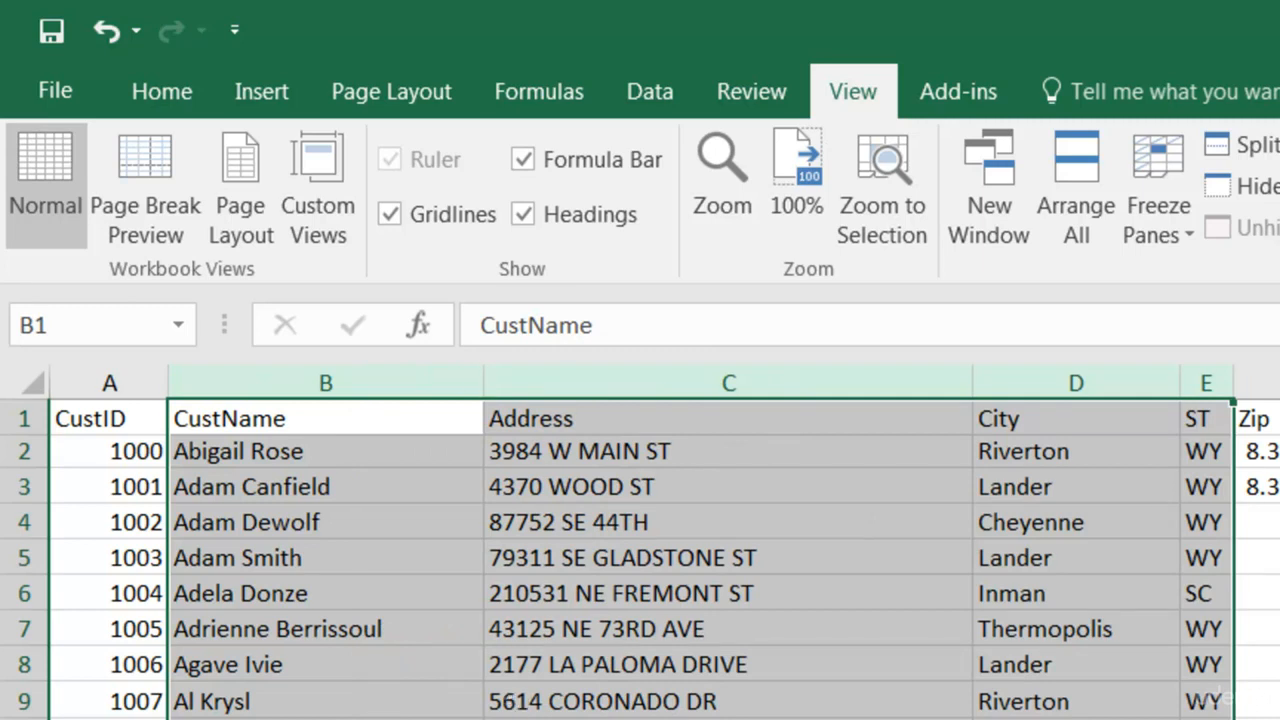
click(1205, 418)
click(723, 417)
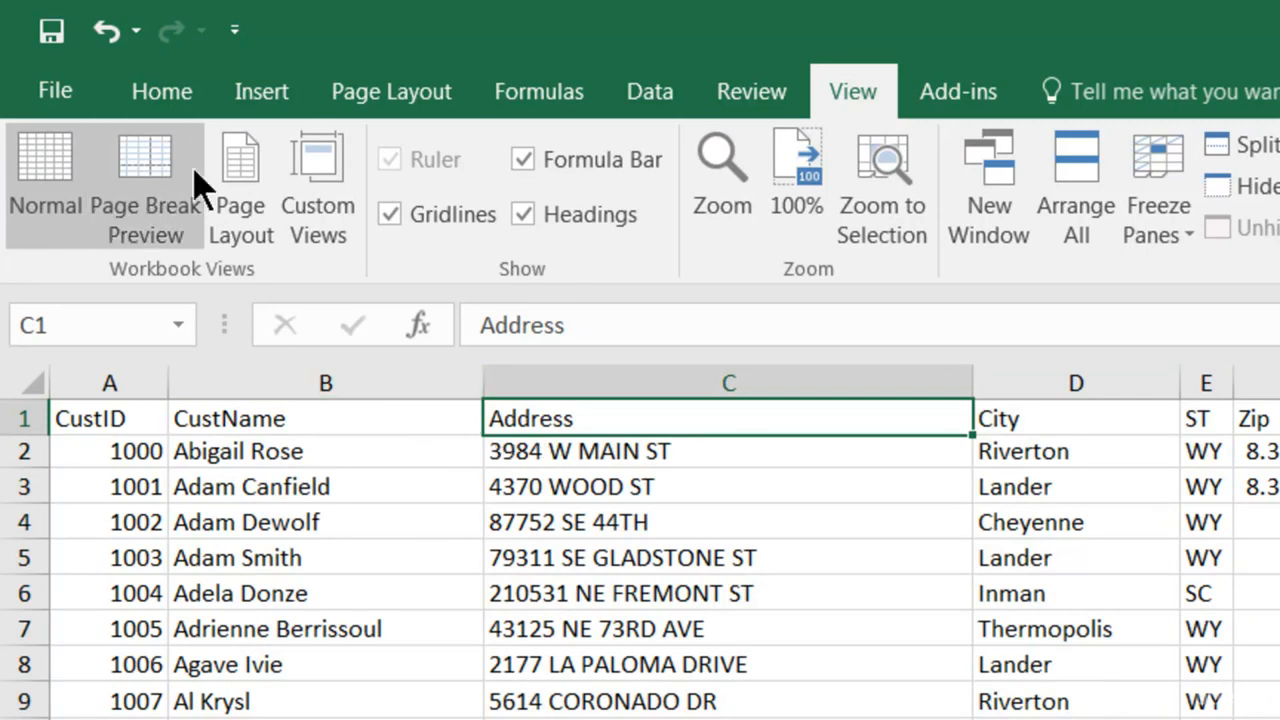
Step: Undo the multi-column autofit of columns B through E and clear the column selection
click(105, 31)
click(105, 31)
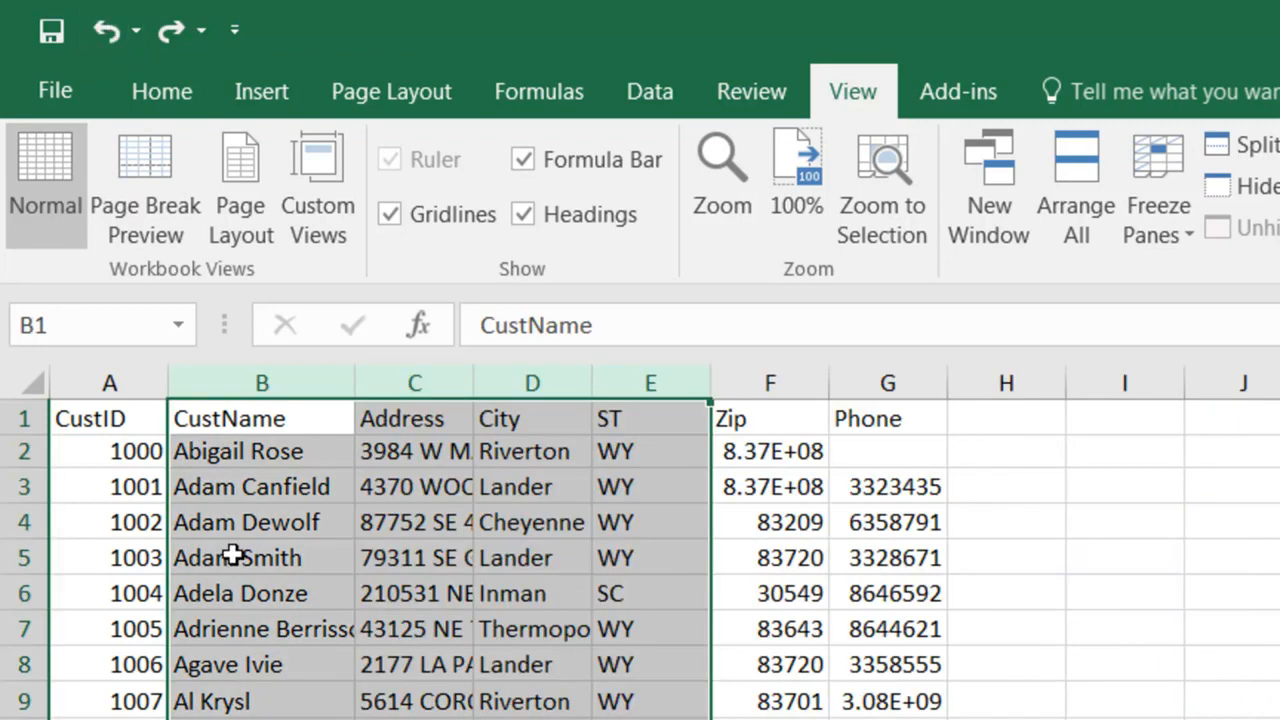
click(296, 553)
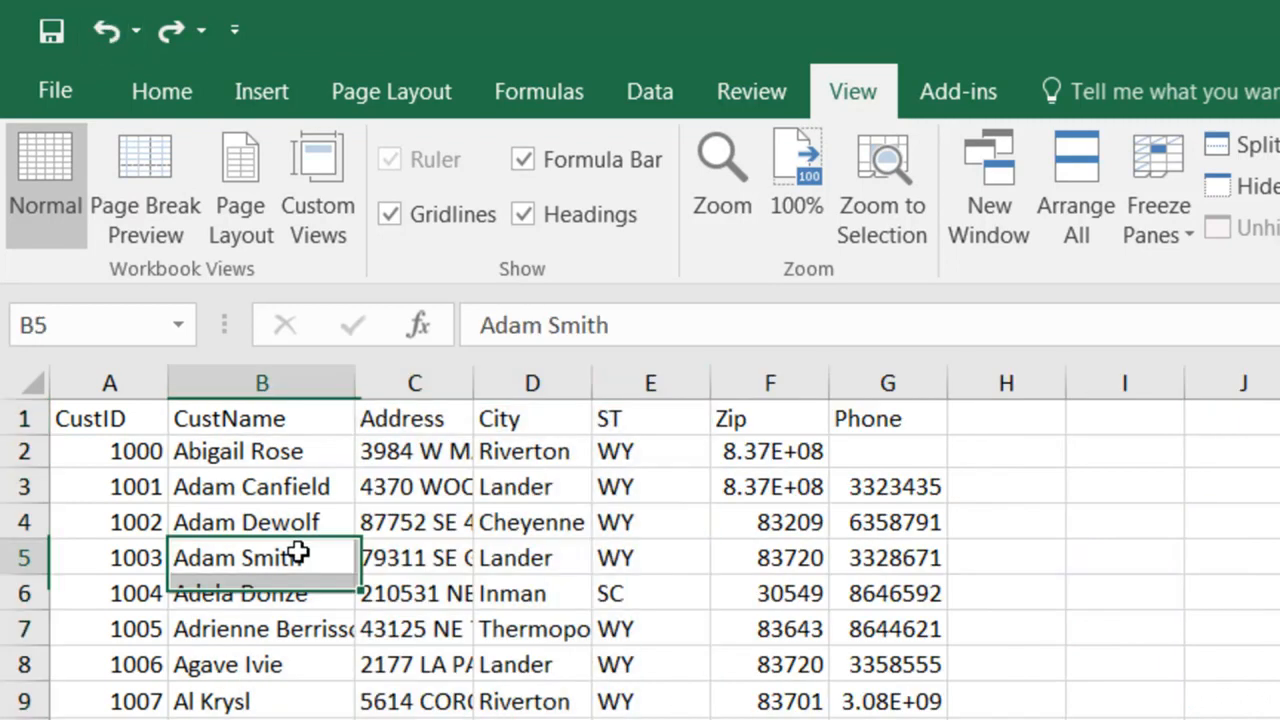
Step: Select the adjacent columns B through E as a range from its first and last columns, and repeat the selection once
click(265, 381)
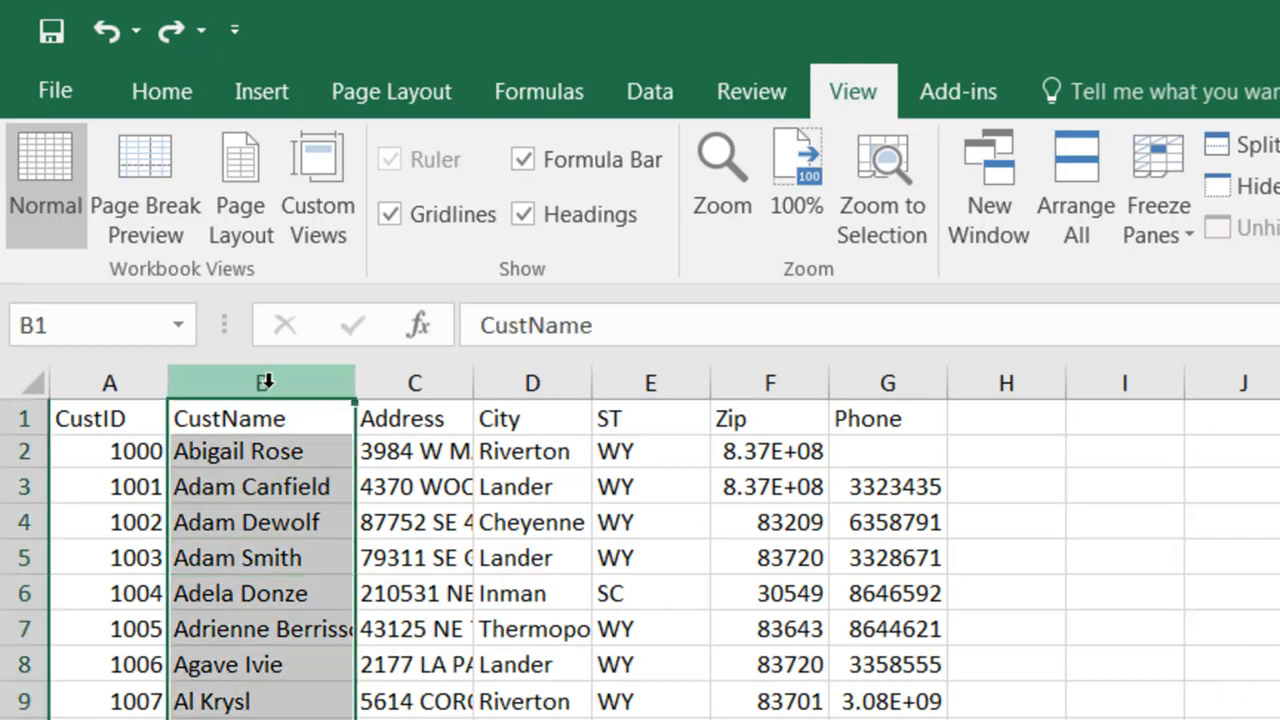
shift+click(655, 383)
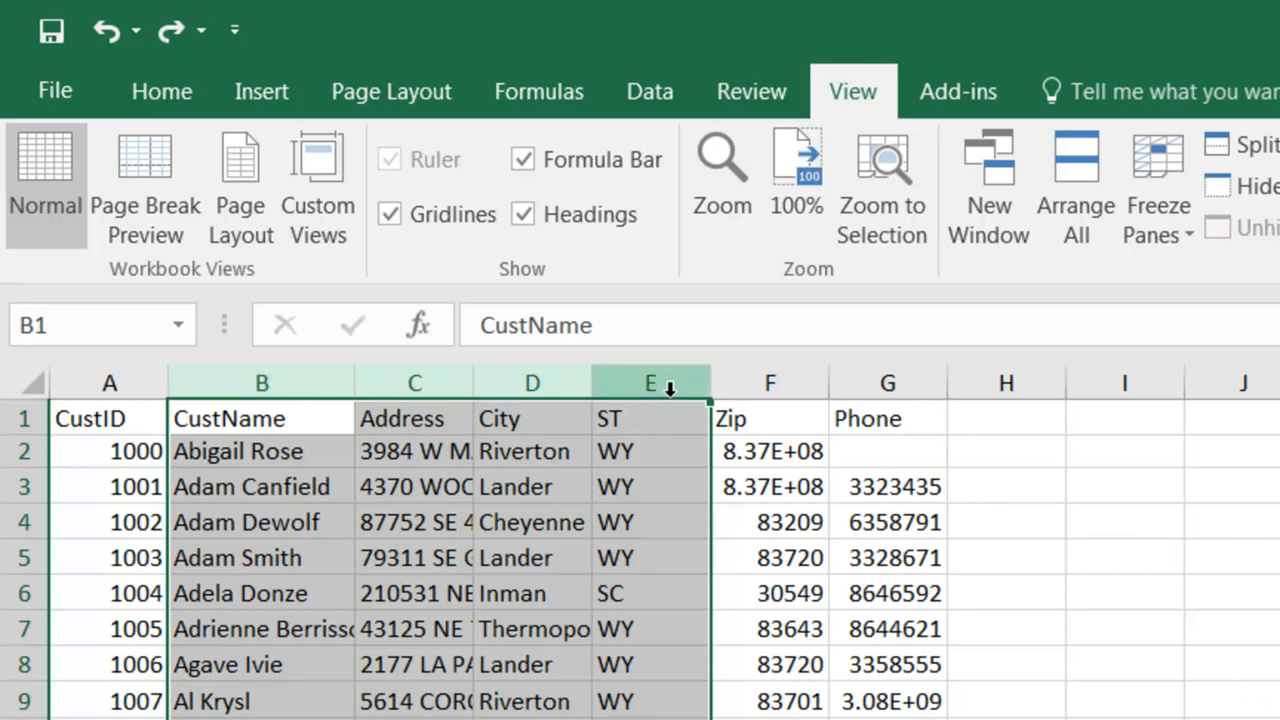
click(326, 422)
click(262, 384)
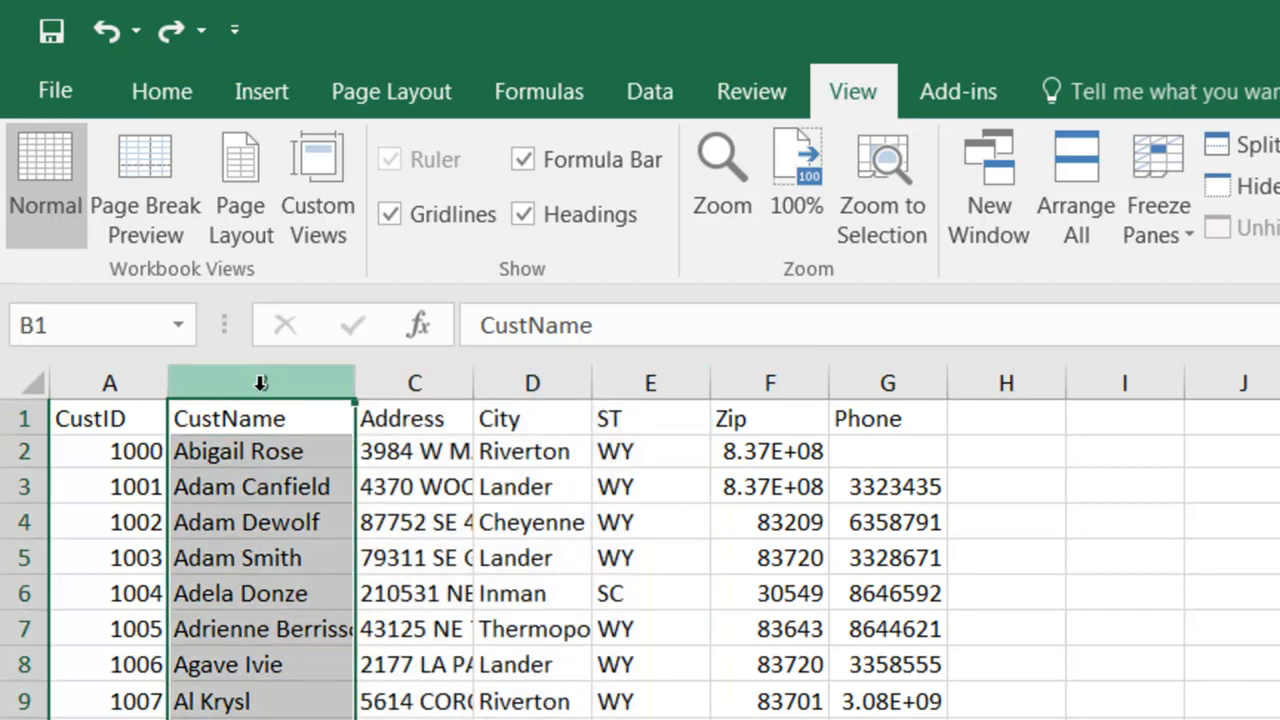
shift+click(651, 384)
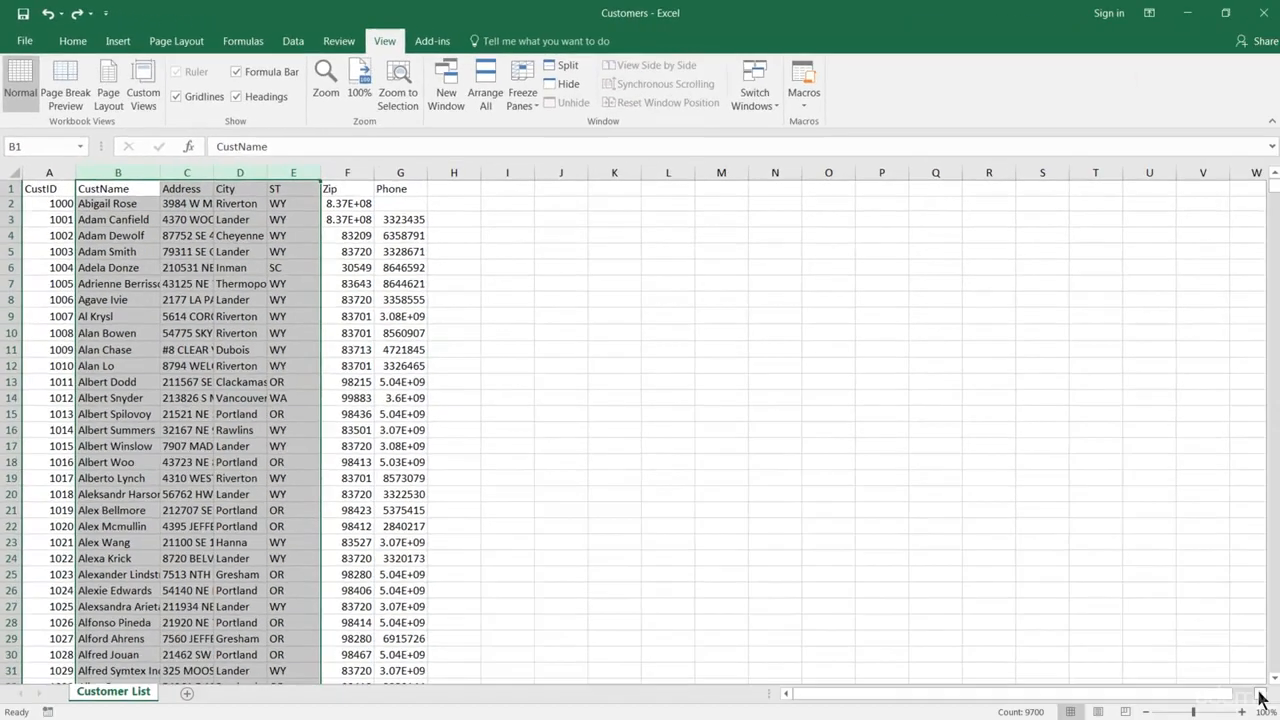
Step: Extend the column selection from column B through column AA and return to the start of the sheet
click(1260, 700)
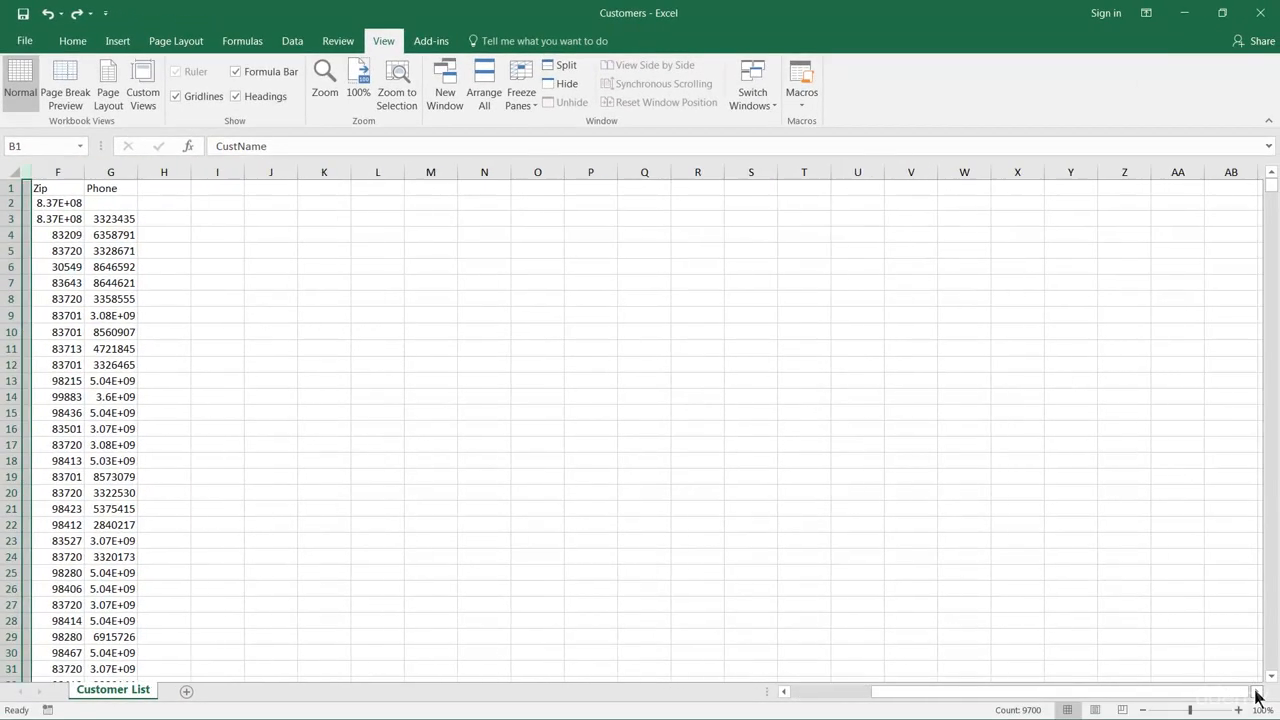
click(1258, 697)
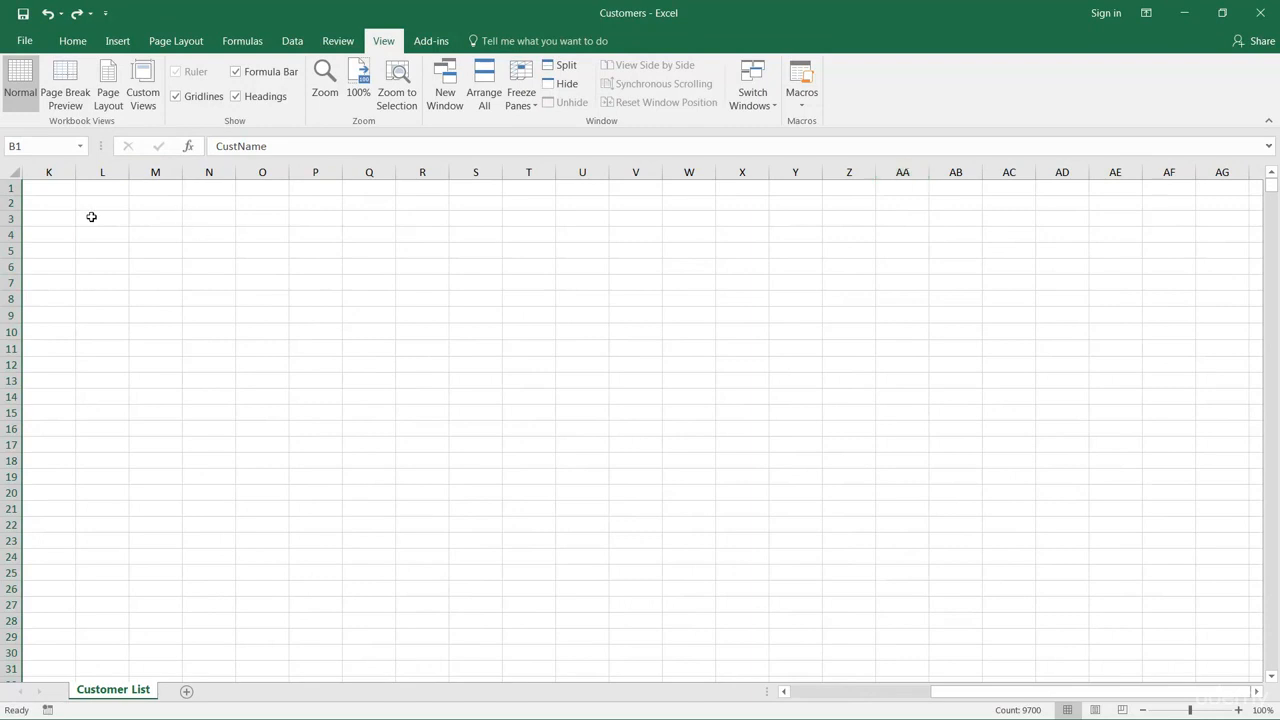
click(912, 173)
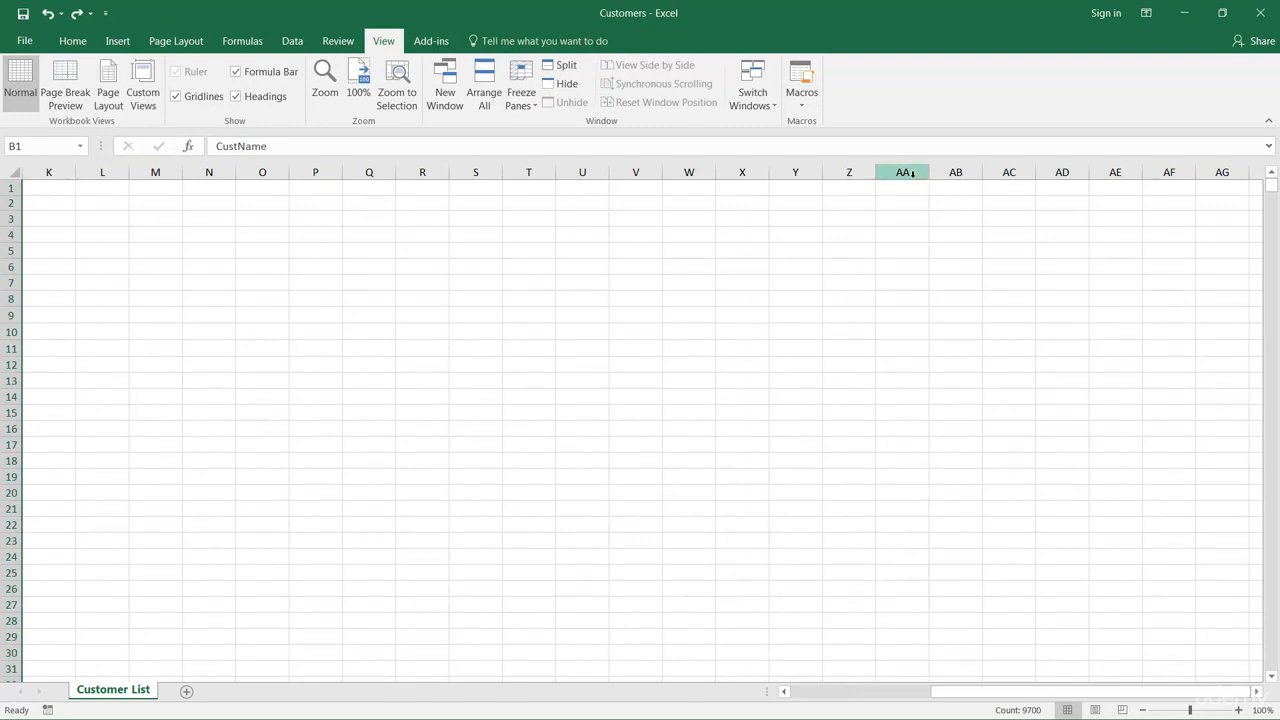
shift+click(912, 173)
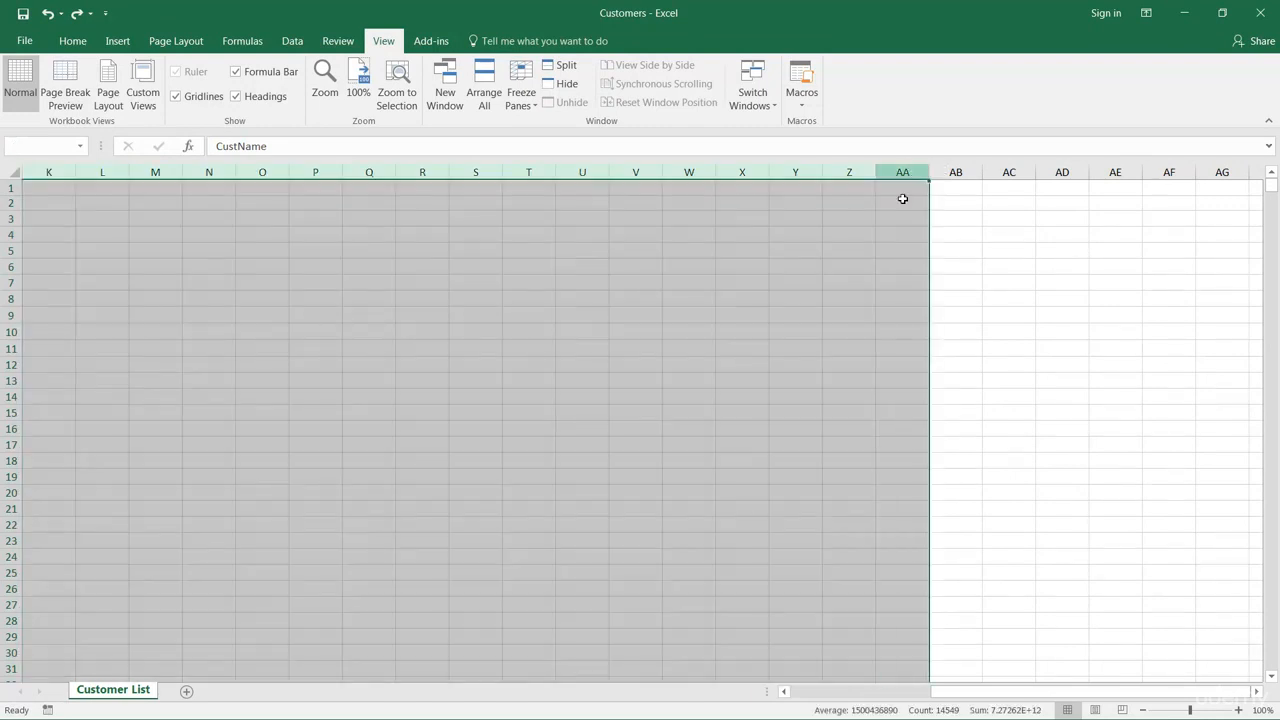
scroll(659, 649, right, 4)
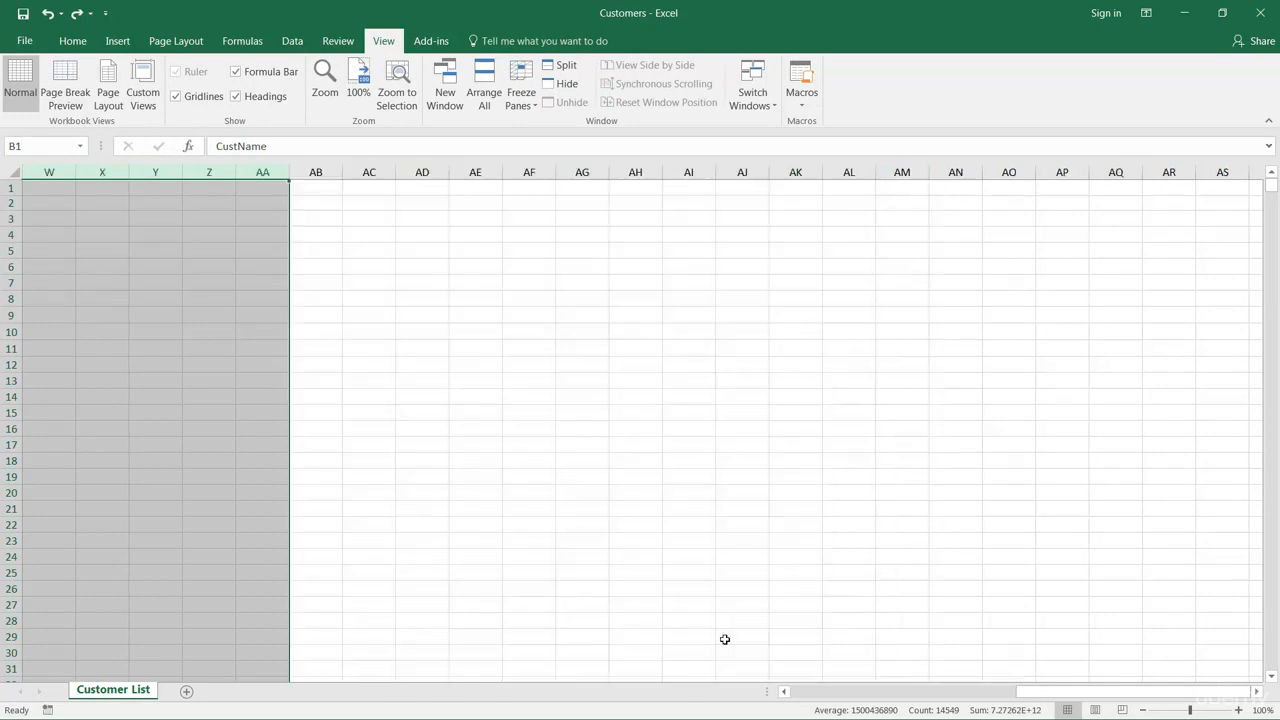
click(793, 692)
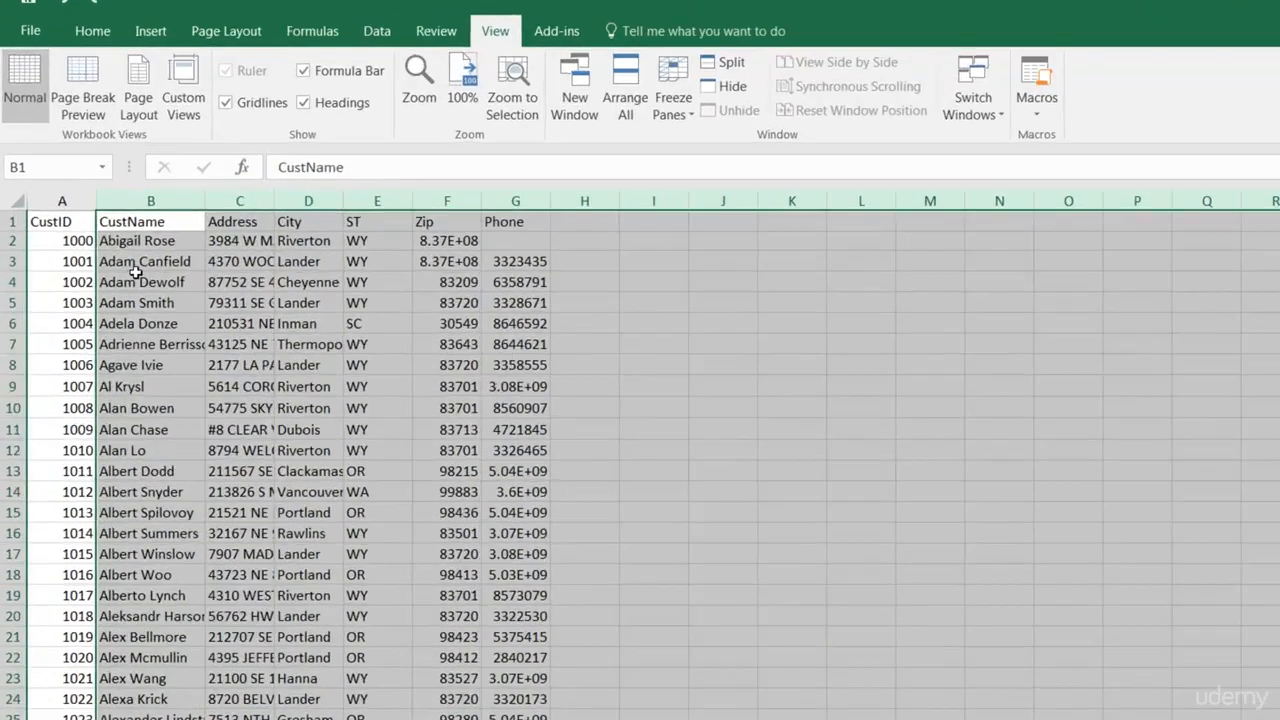
Step: Clear the current selection, select columns B through E as a range, and autofit their widths together
click(103, 218)
click(124, 186)
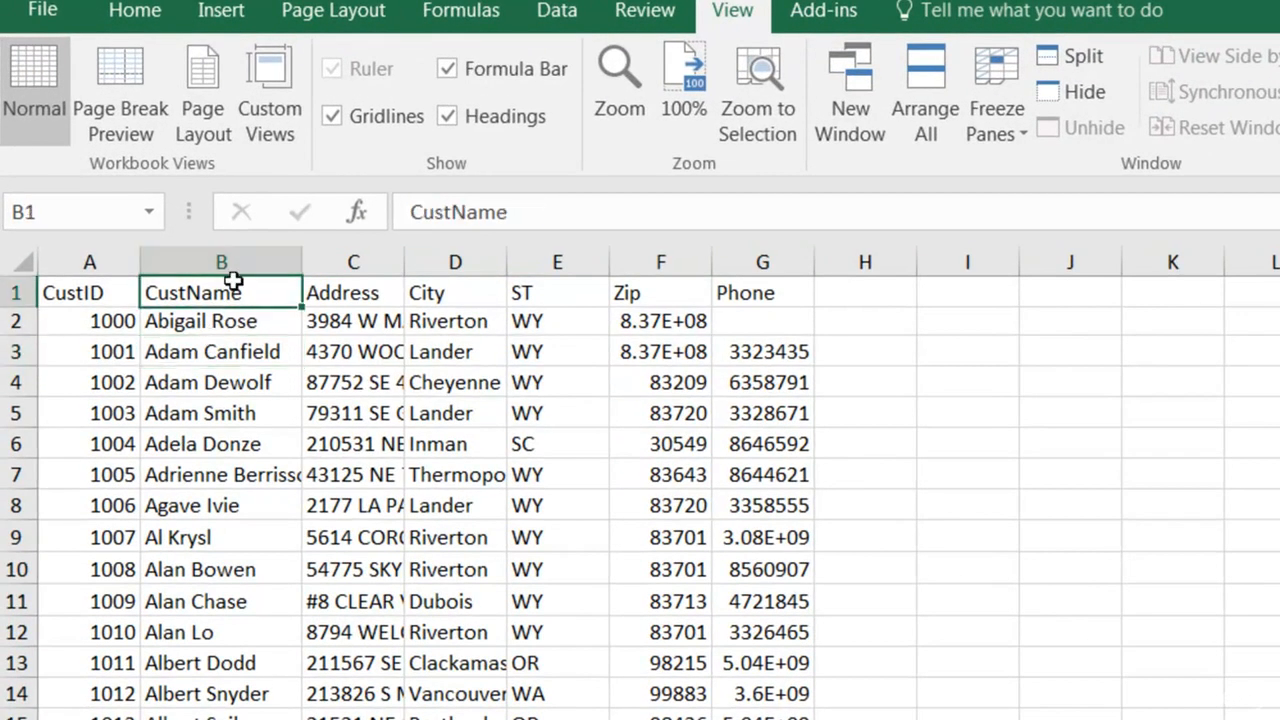
click(222, 262)
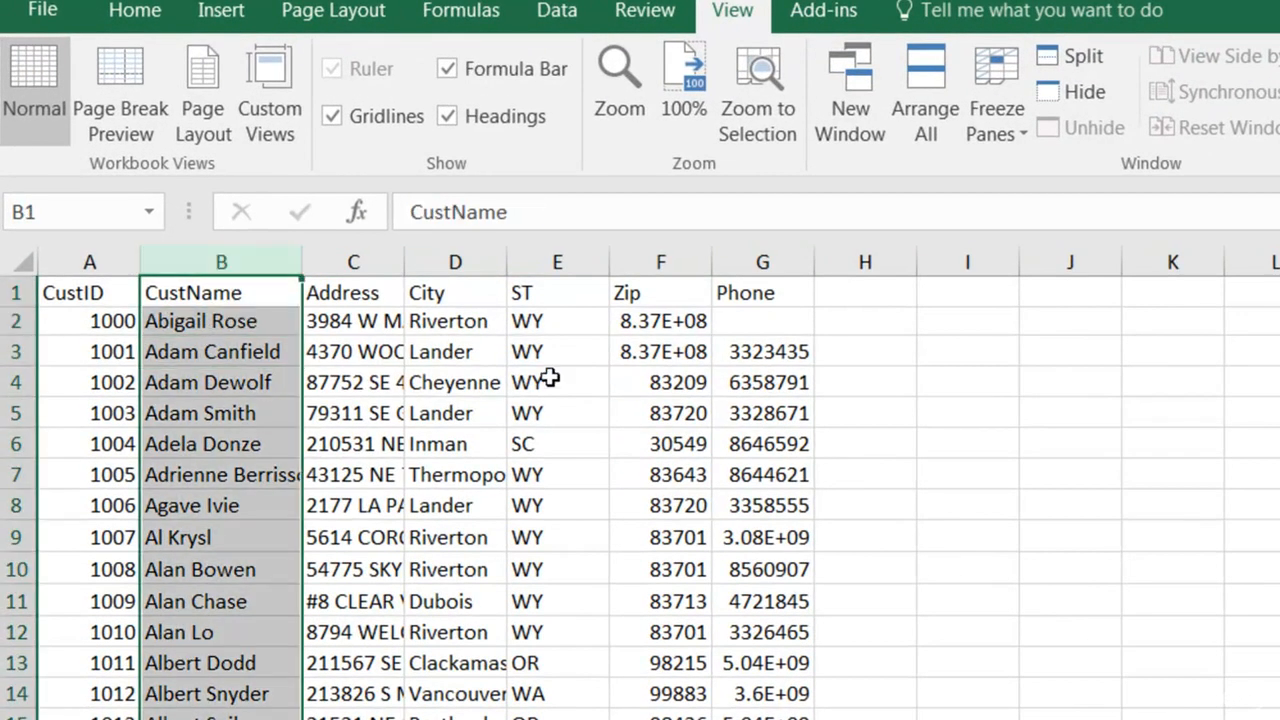
shift+click(558, 260)
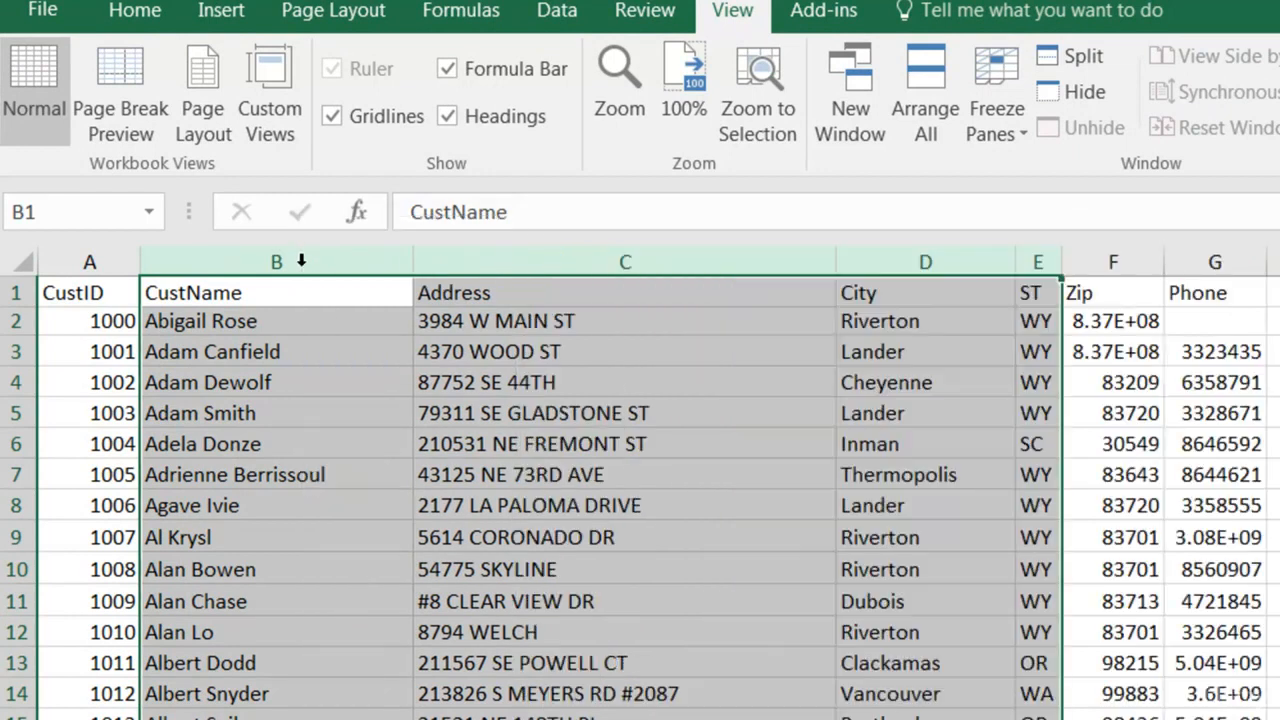
double_click(301, 261)
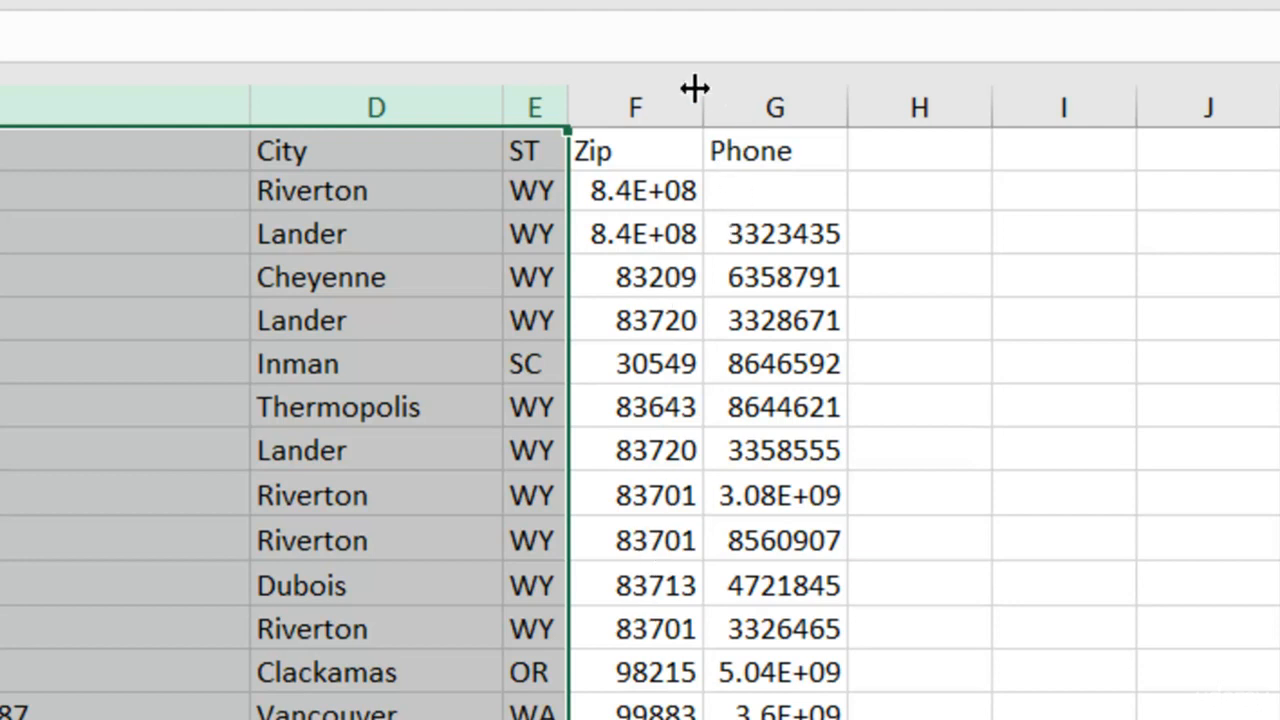
Step: Resize the Zip column manually, narrowing it until its values show as hash marks and widening it again
drag(703, 111, 652, 153)
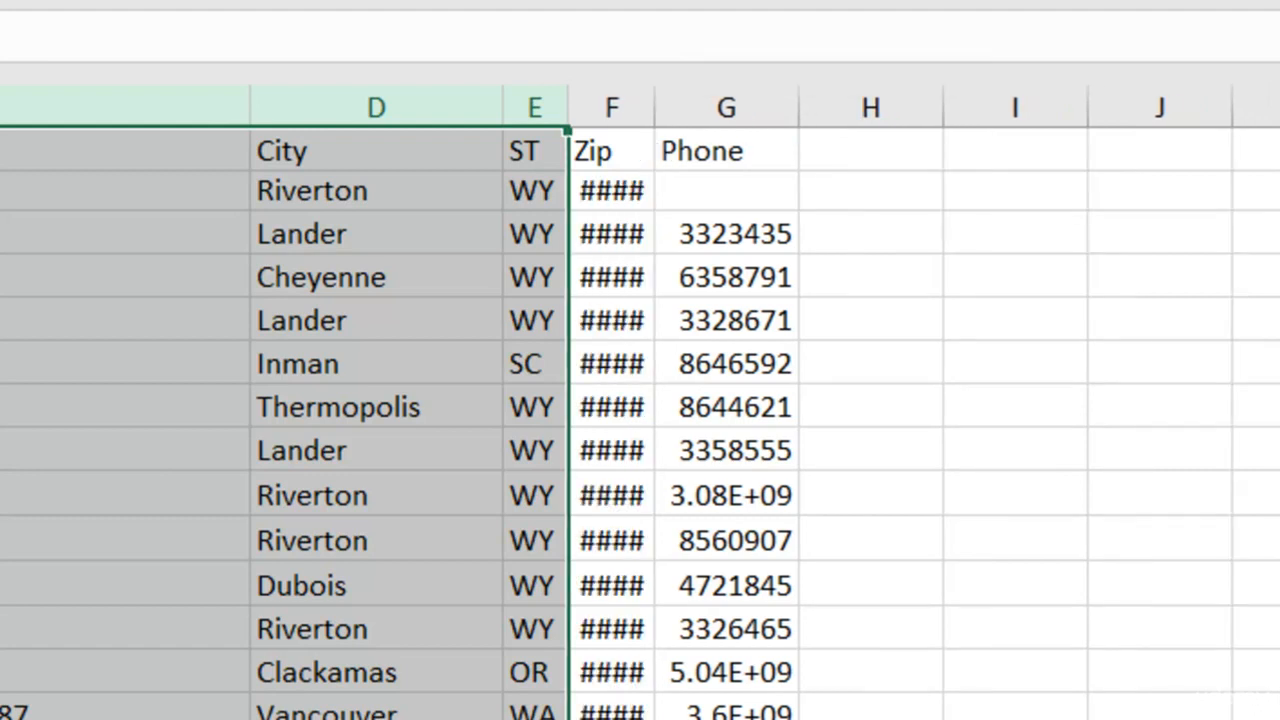
drag(652, 109, 665, 107)
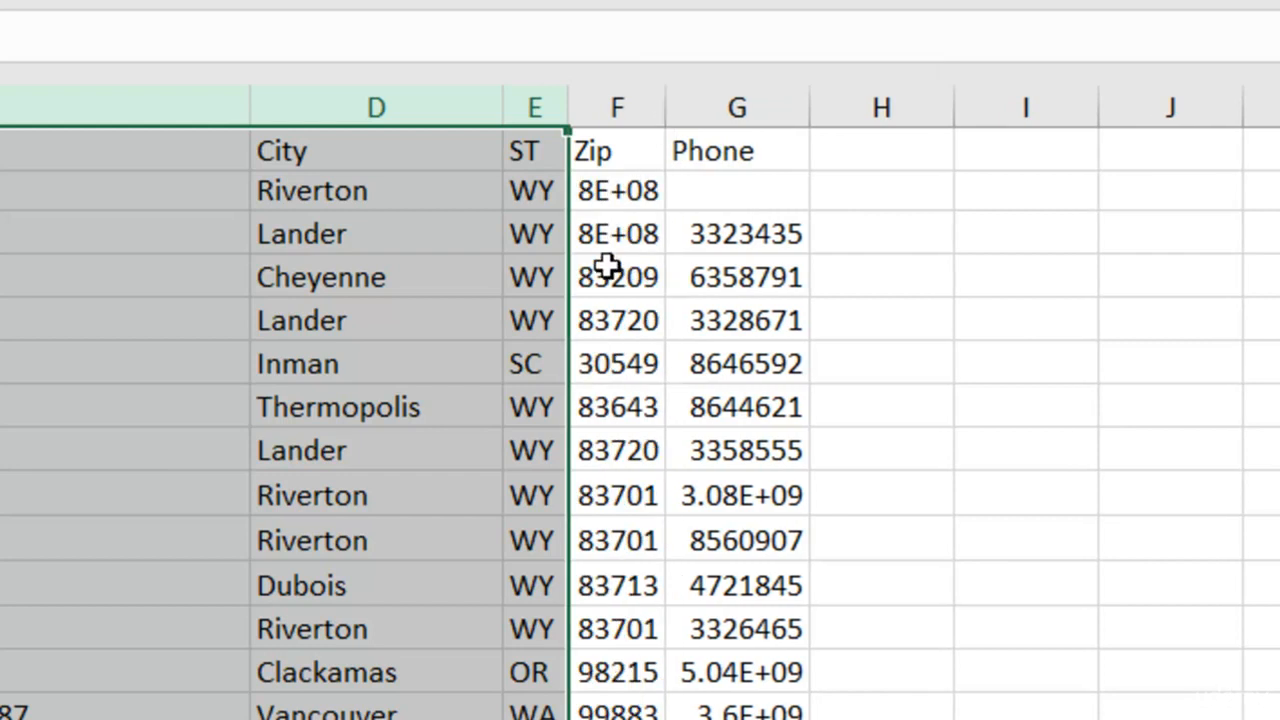
drag(666, 87, 660, 114)
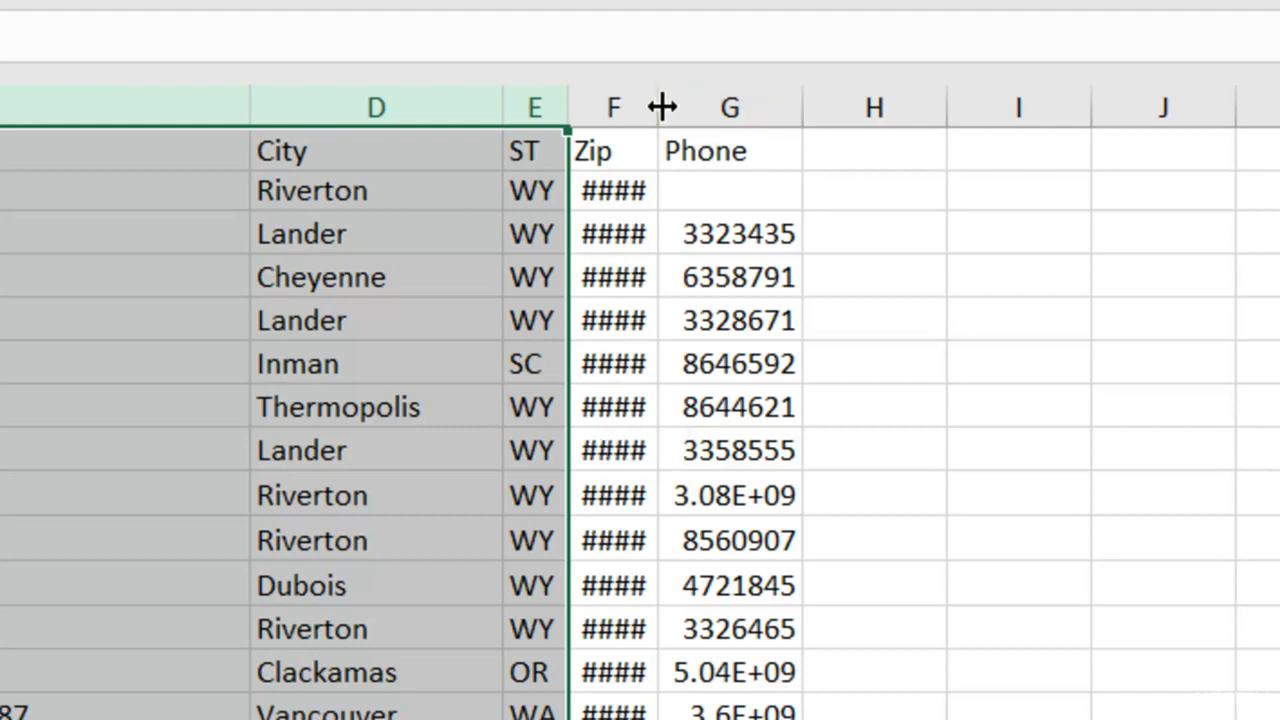
drag(661, 107, 704, 112)
click(628, 191)
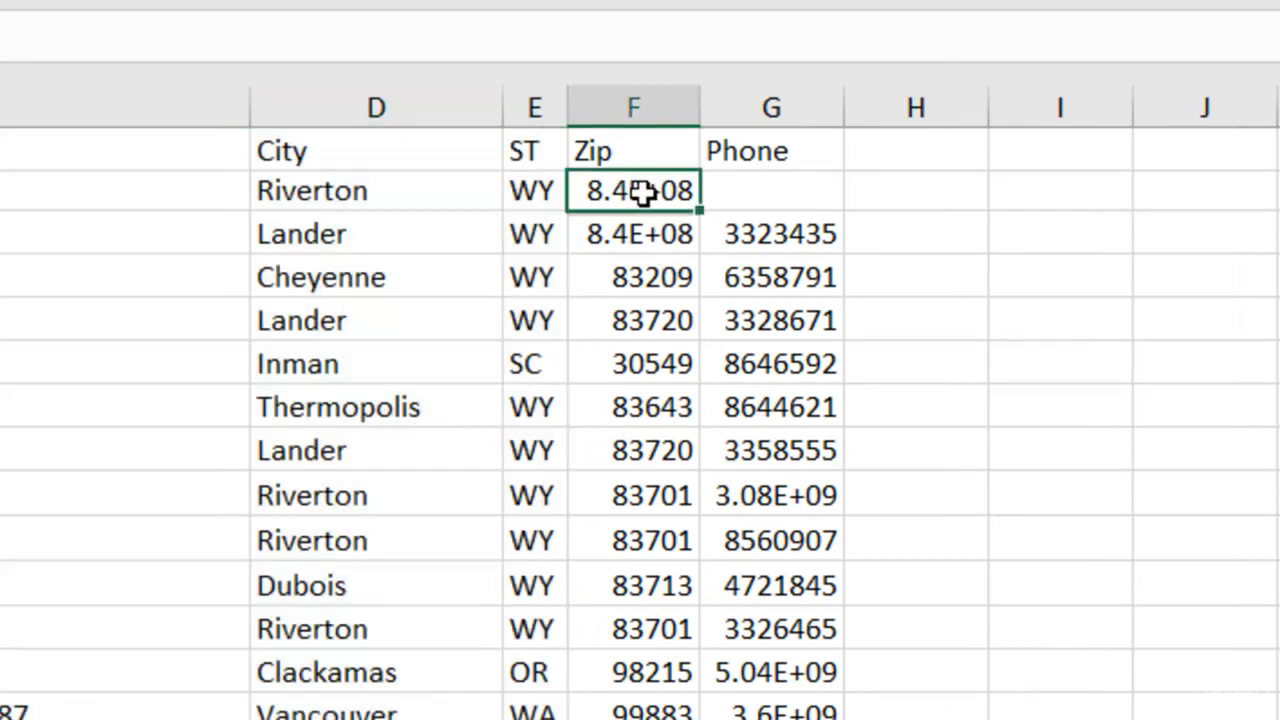
drag(704, 105, 711, 113)
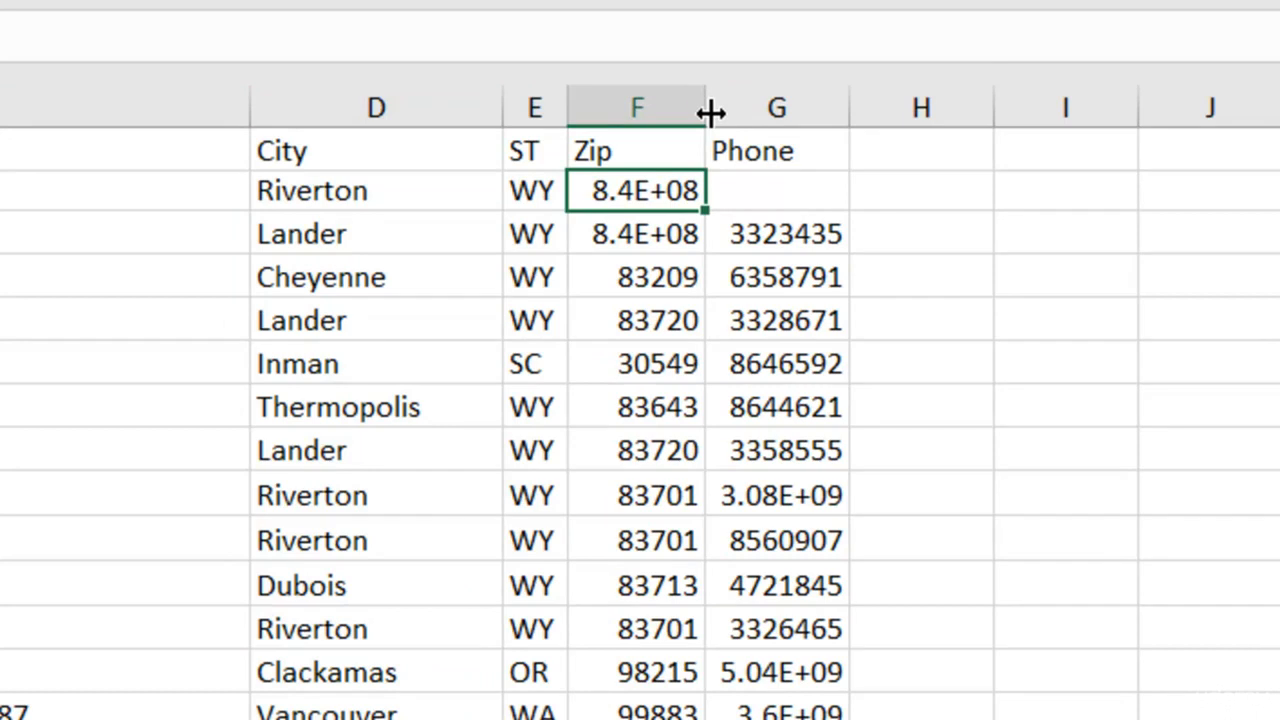
Step: Autofit the Zip column and the Phone column individually so their full numbers fit
double_click(707, 106)
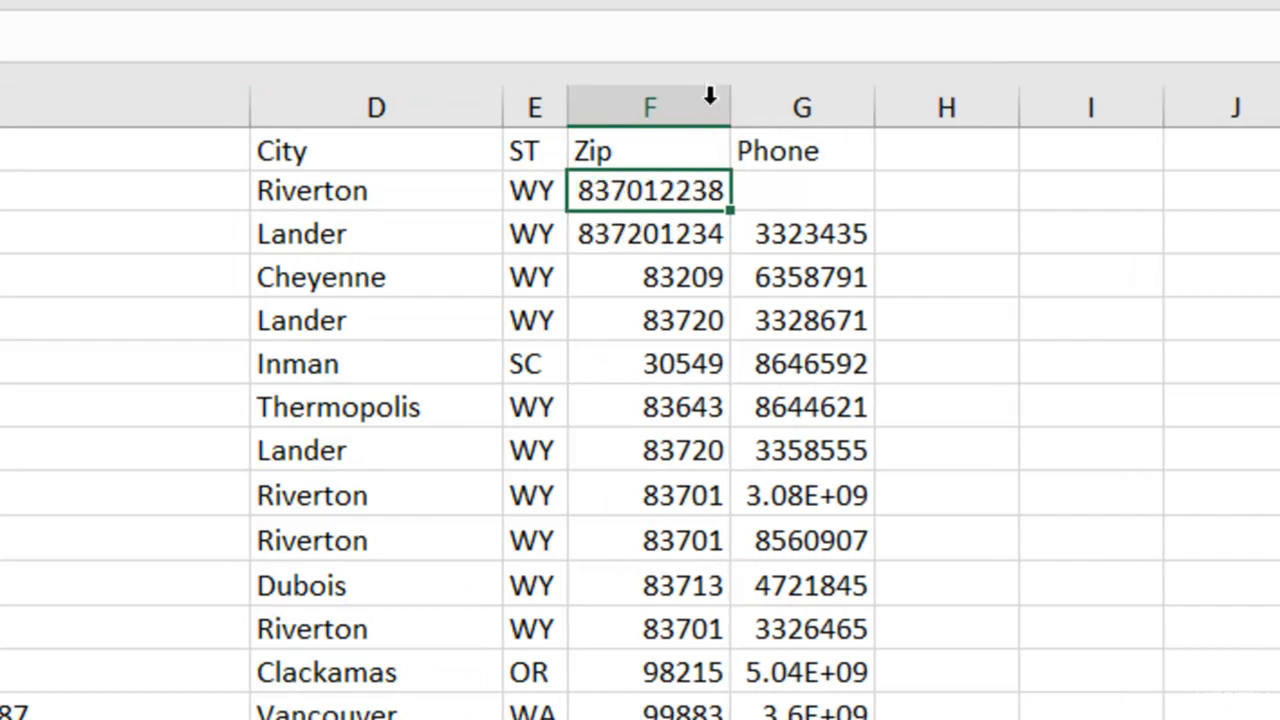
click(703, 329)
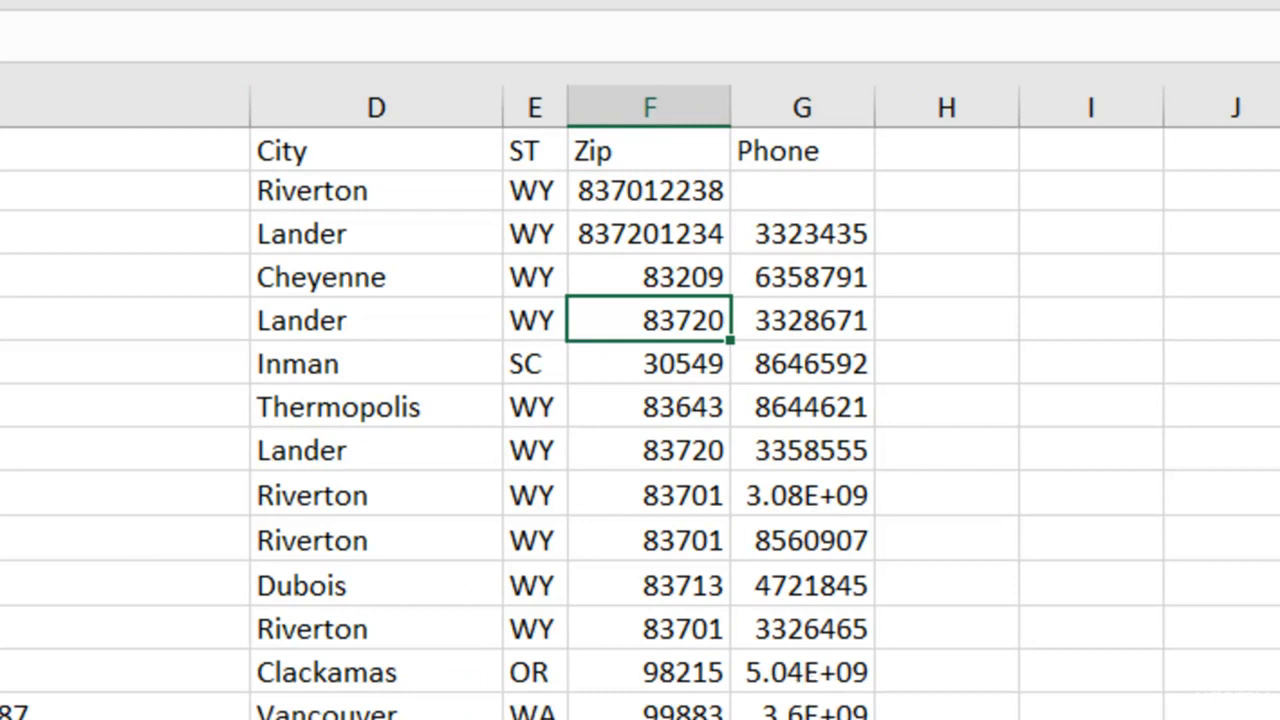
double_click(875, 103)
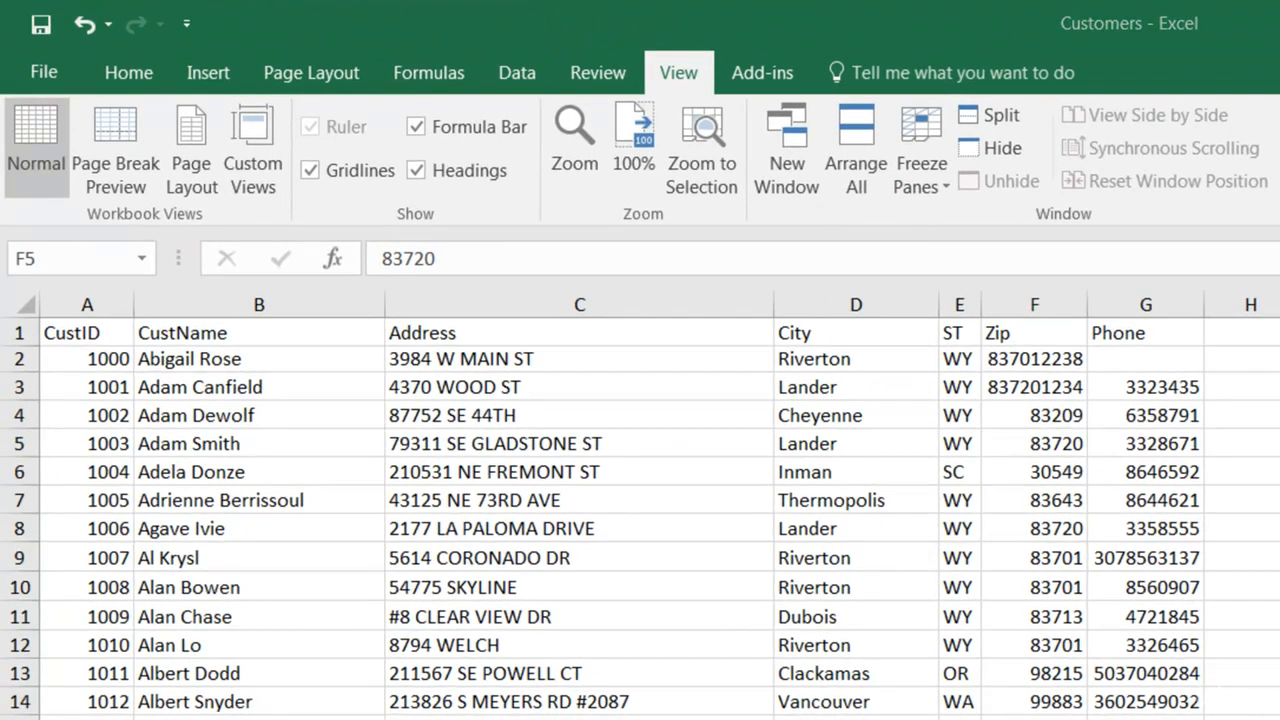
Step: Undo the separate autofits of the Phone and Zip columns
click(84, 25)
click(84, 25)
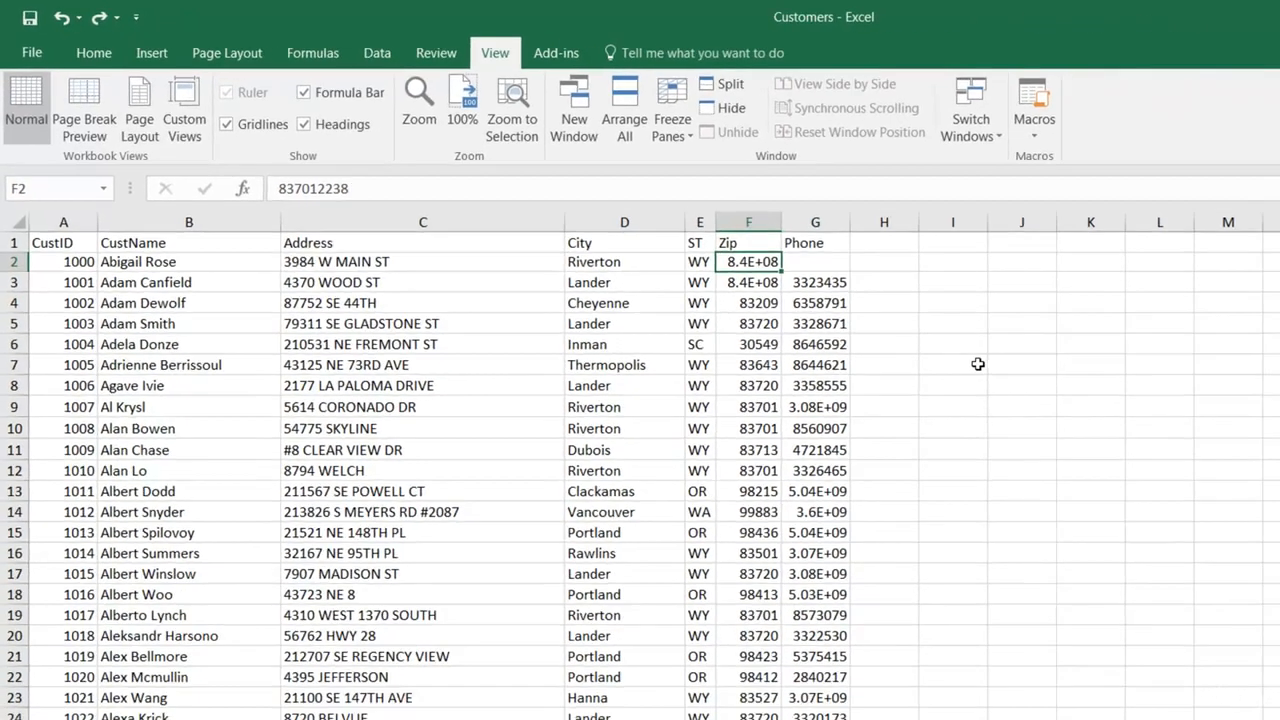
Step: Select a block of empty cells by sweeping across it, reselect I7 through M12 from its corner cells, and clear the selection
click(933, 347)
drag(926, 351, 1106, 368)
click(908, 356)
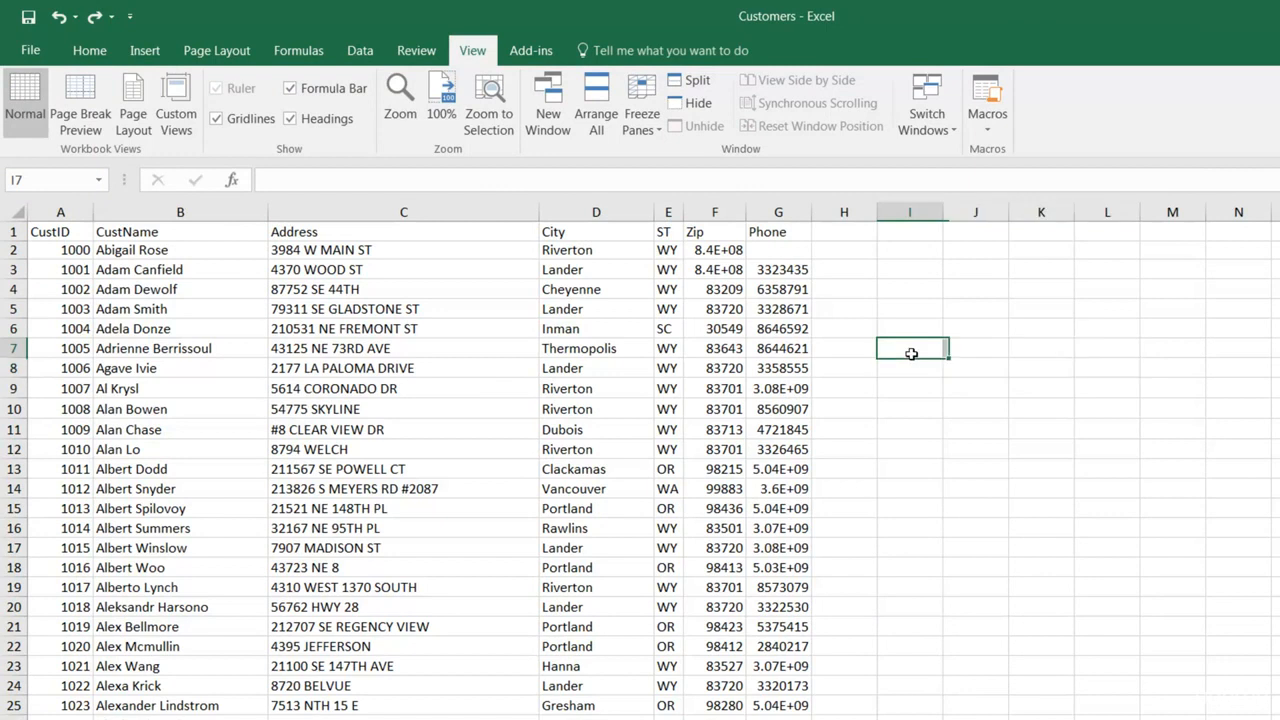
shift+click(1165, 446)
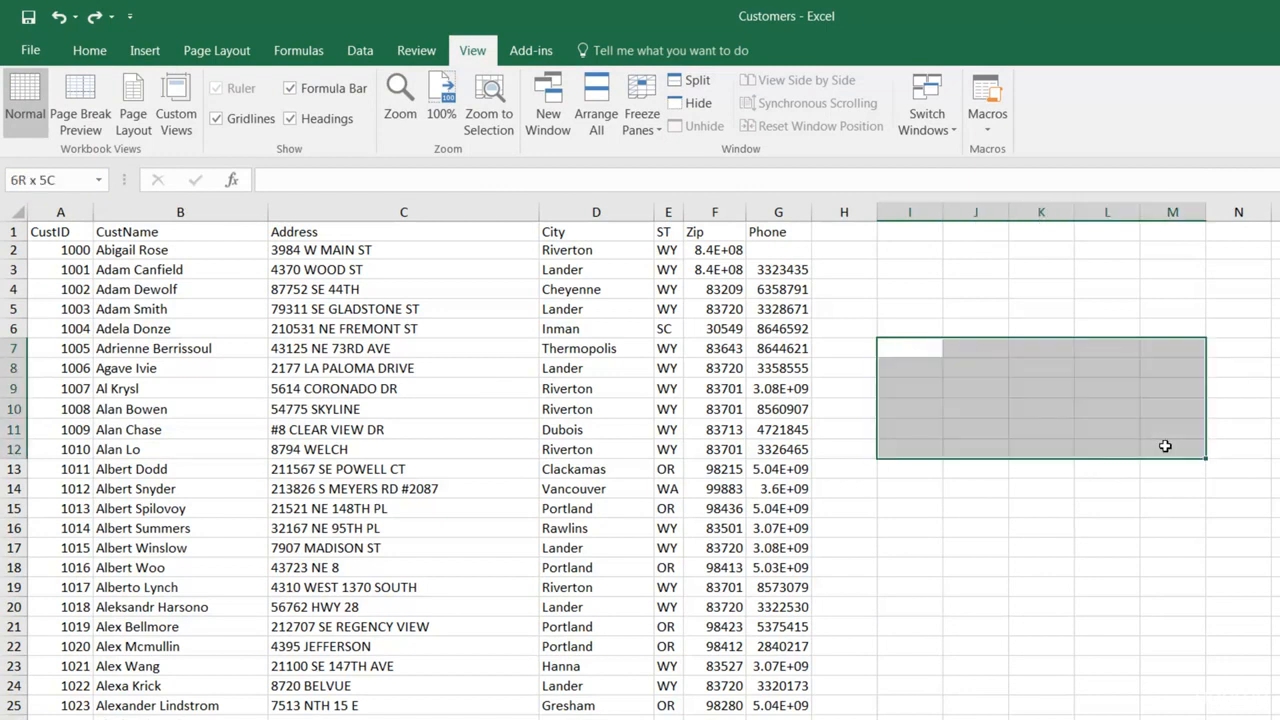
click(903, 349)
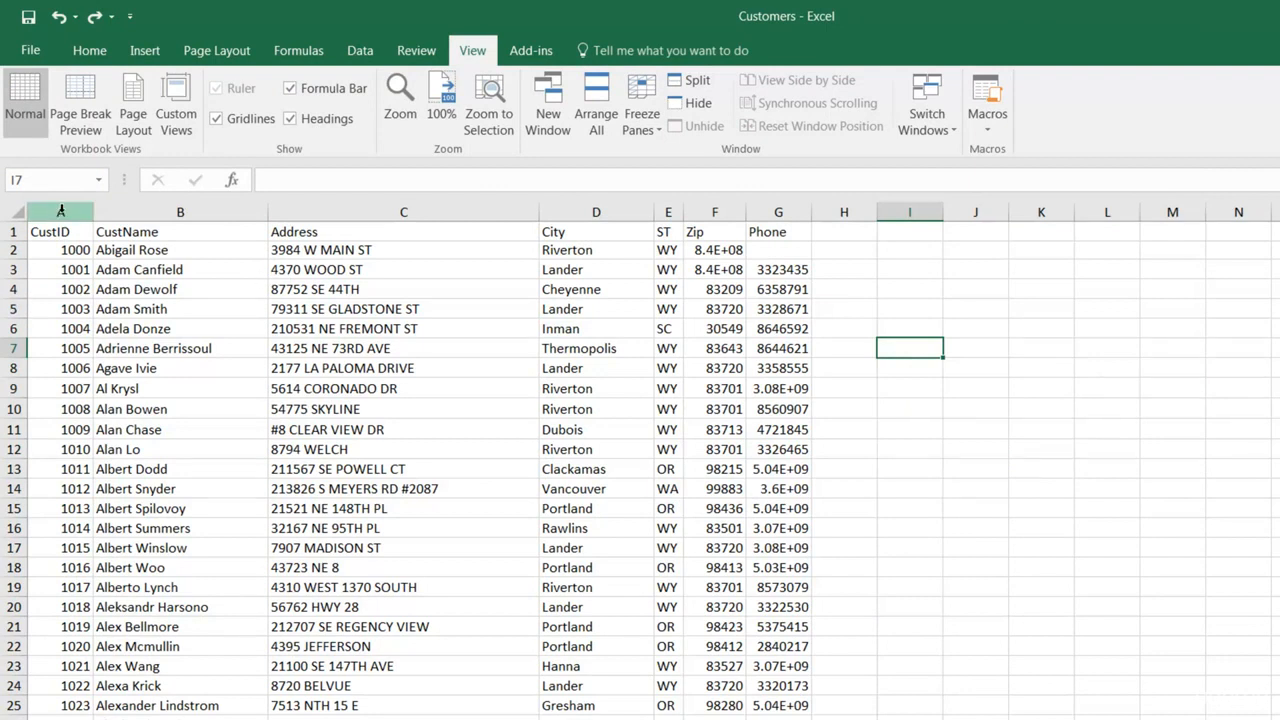
Step: Select the nonadjacent columns A, F and G together and autofit all three widths at once
click(61, 211)
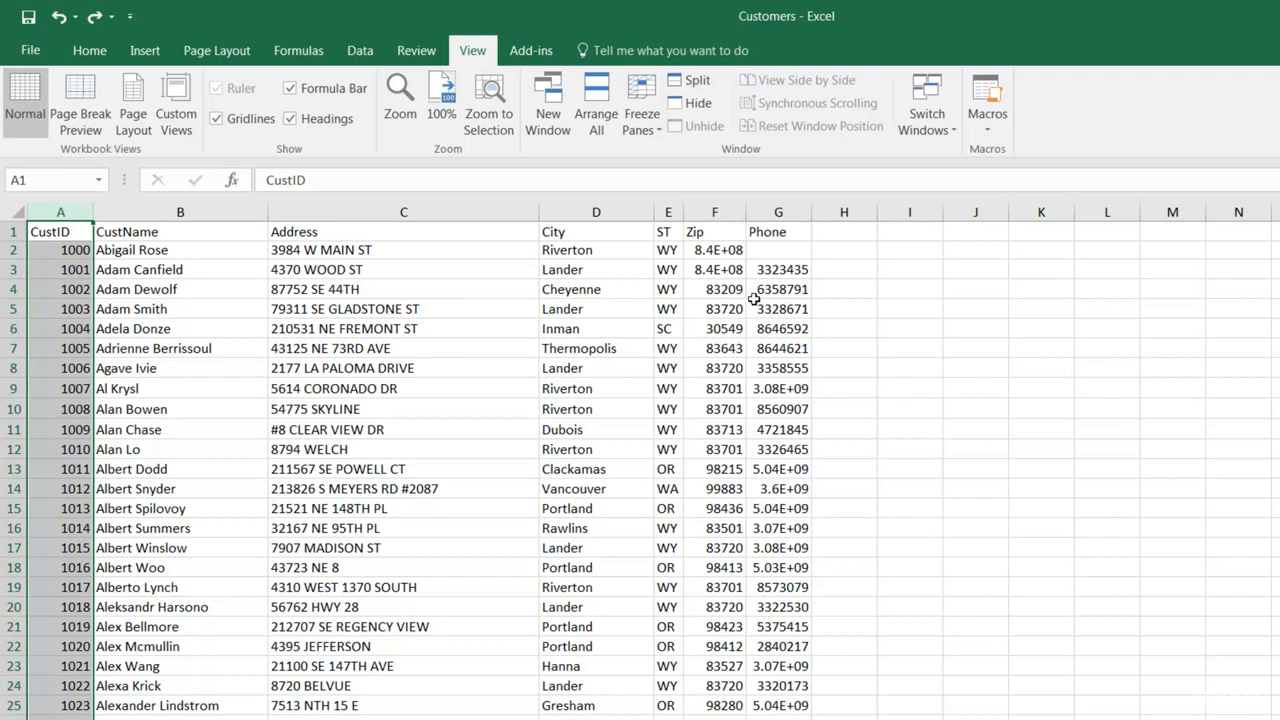
click(716, 214)
ctrl+click(772, 212)
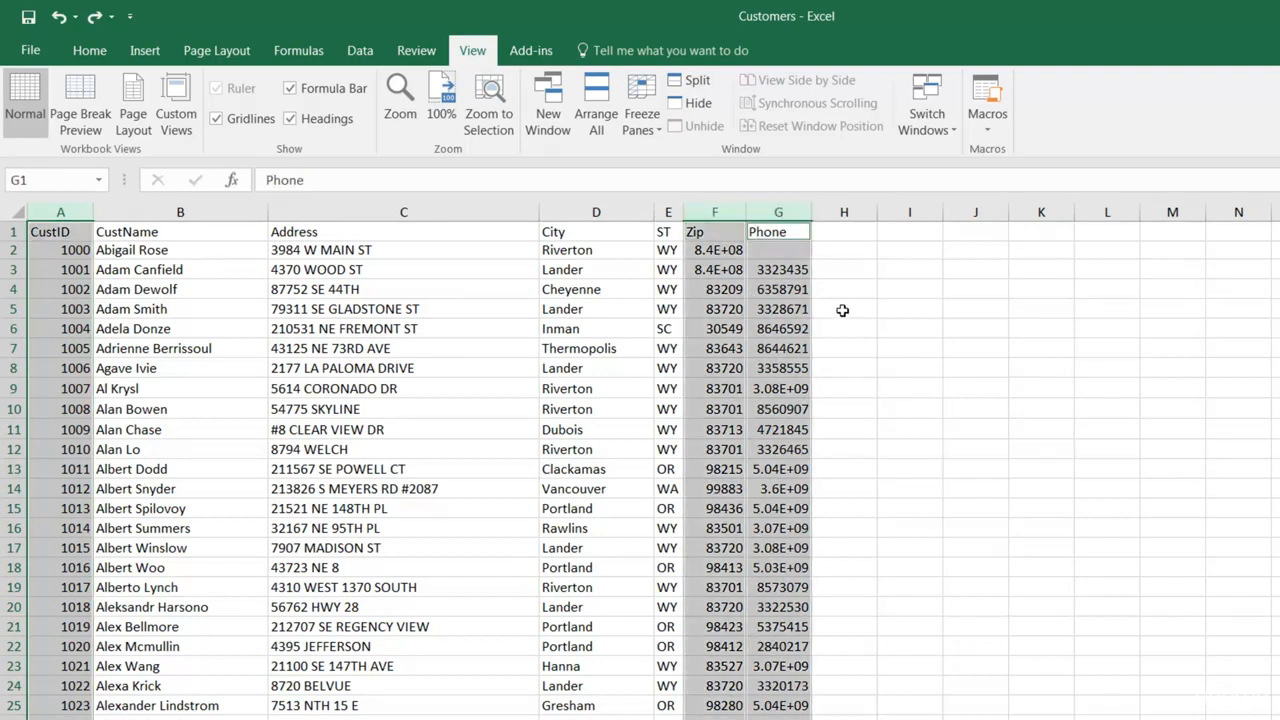
double_click(744, 210)
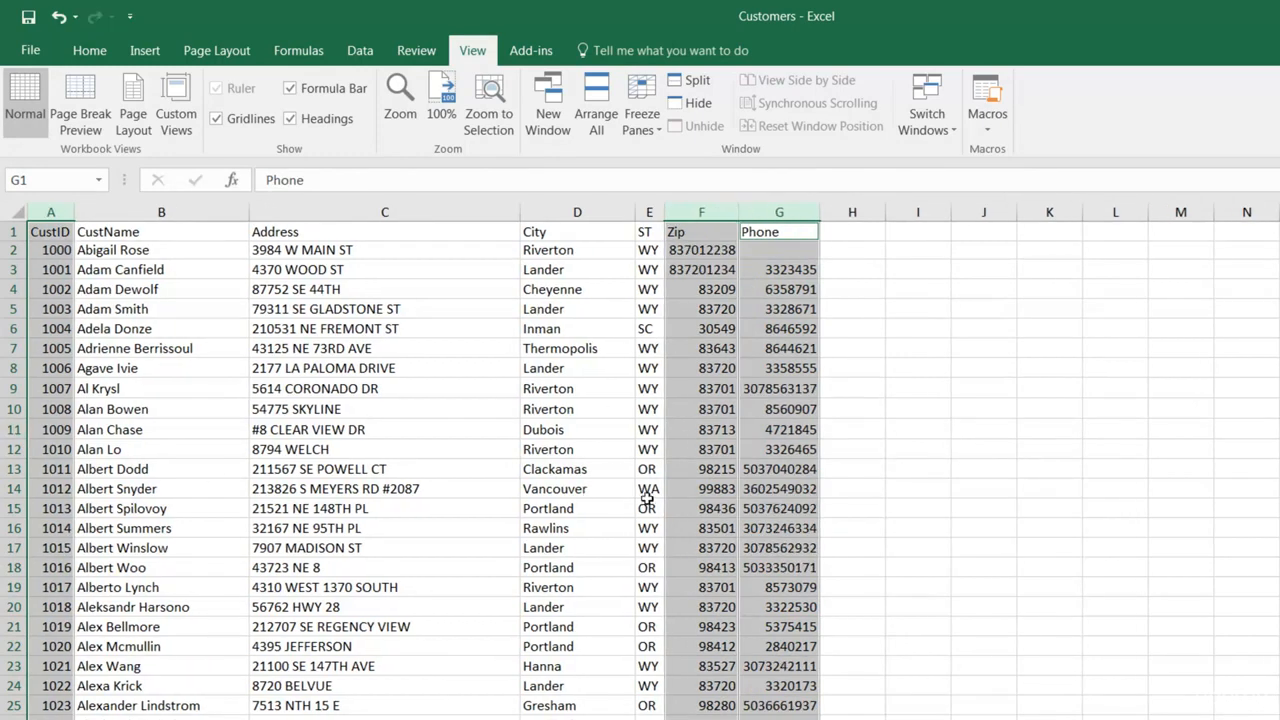
Step: Select the empty cells I5 through K8 by sweeping, and reselect from I5 through L8 using the corner cells
drag(933, 318, 1063, 362)
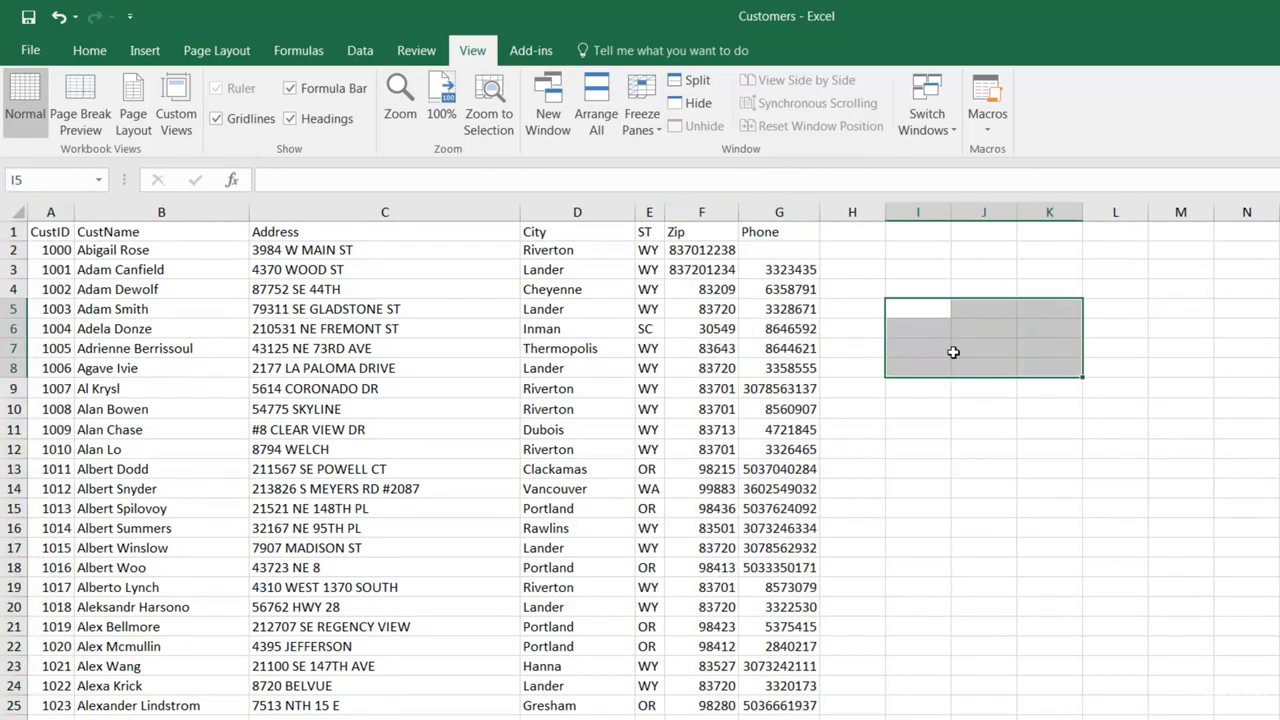
click(912, 305)
shift+click(1107, 362)
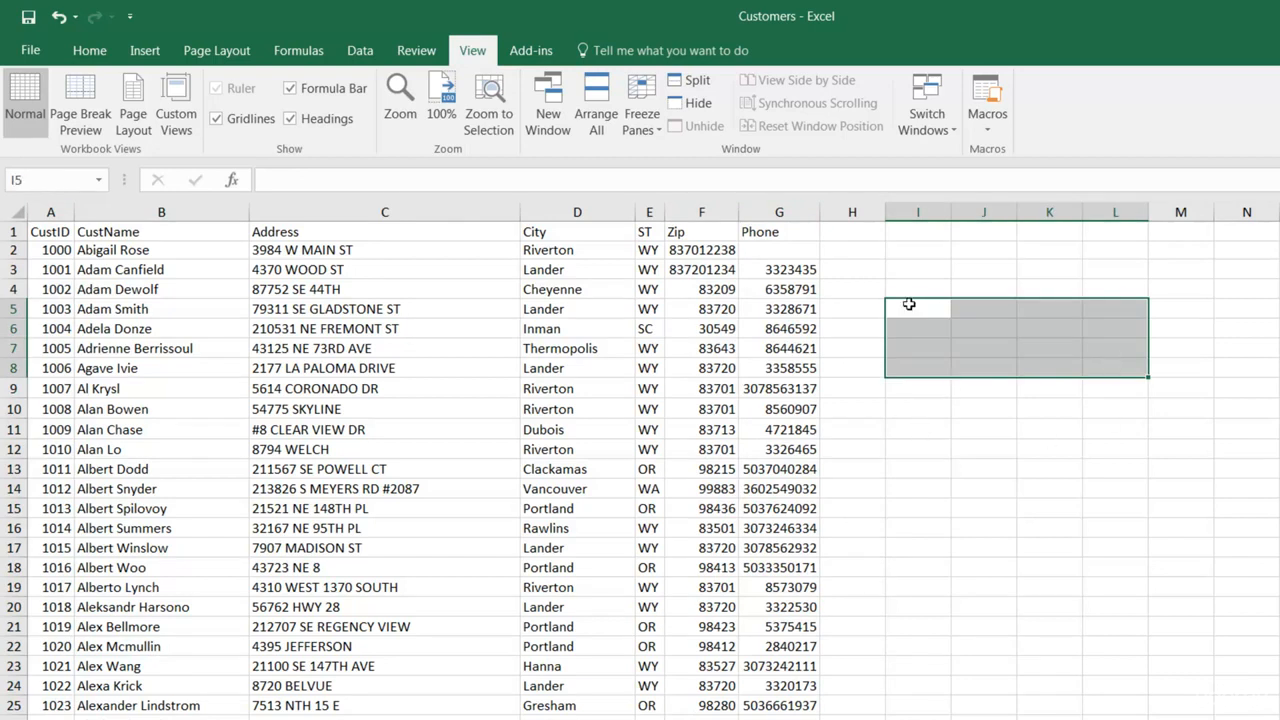
Step: Select the three separate blocks I5:K8, I10:K13 and I15:K18 together, and deselect them by choosing cell I5
drag(945, 314, 1045, 368)
drag(919, 415, 1035, 475)
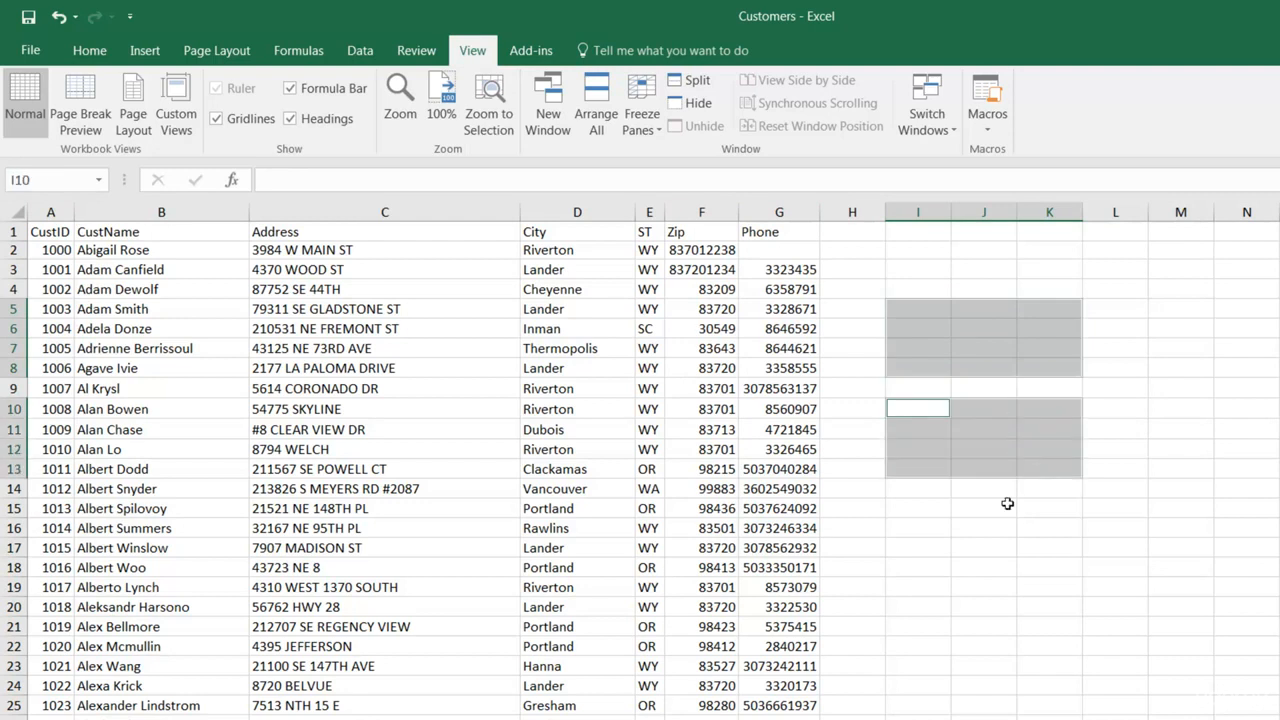
drag(930, 511, 1032, 555)
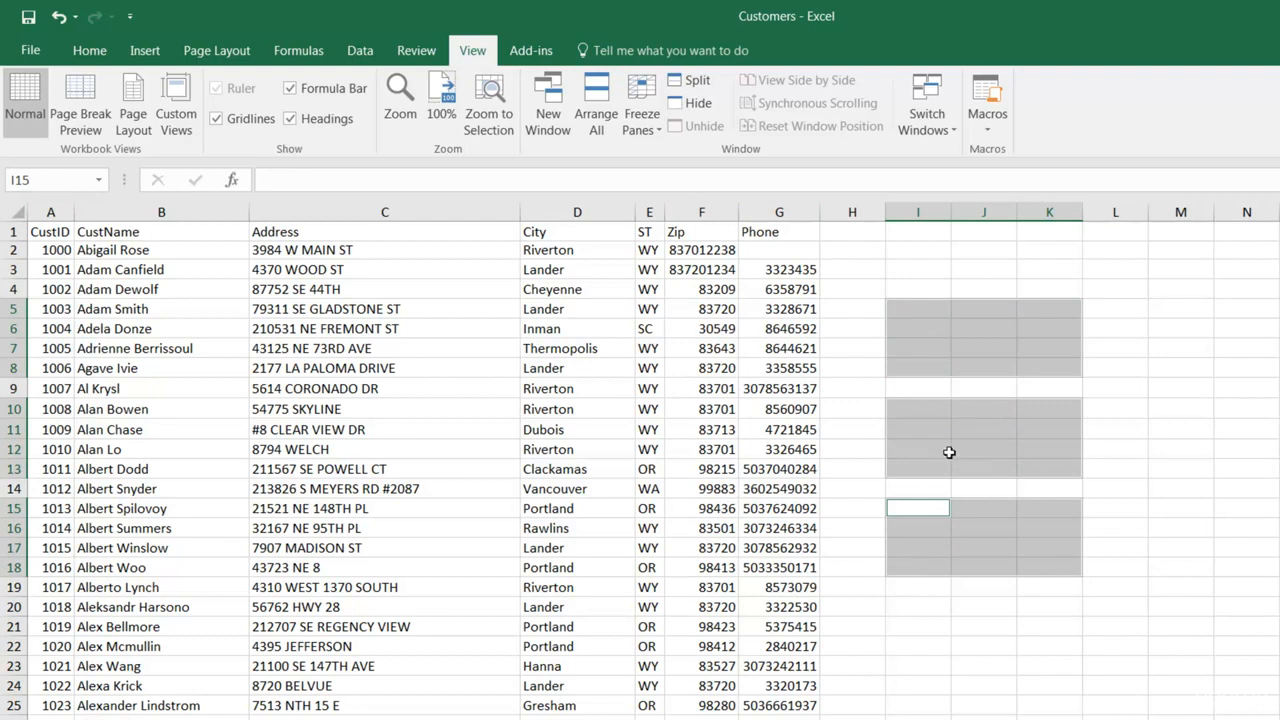
click(903, 303)
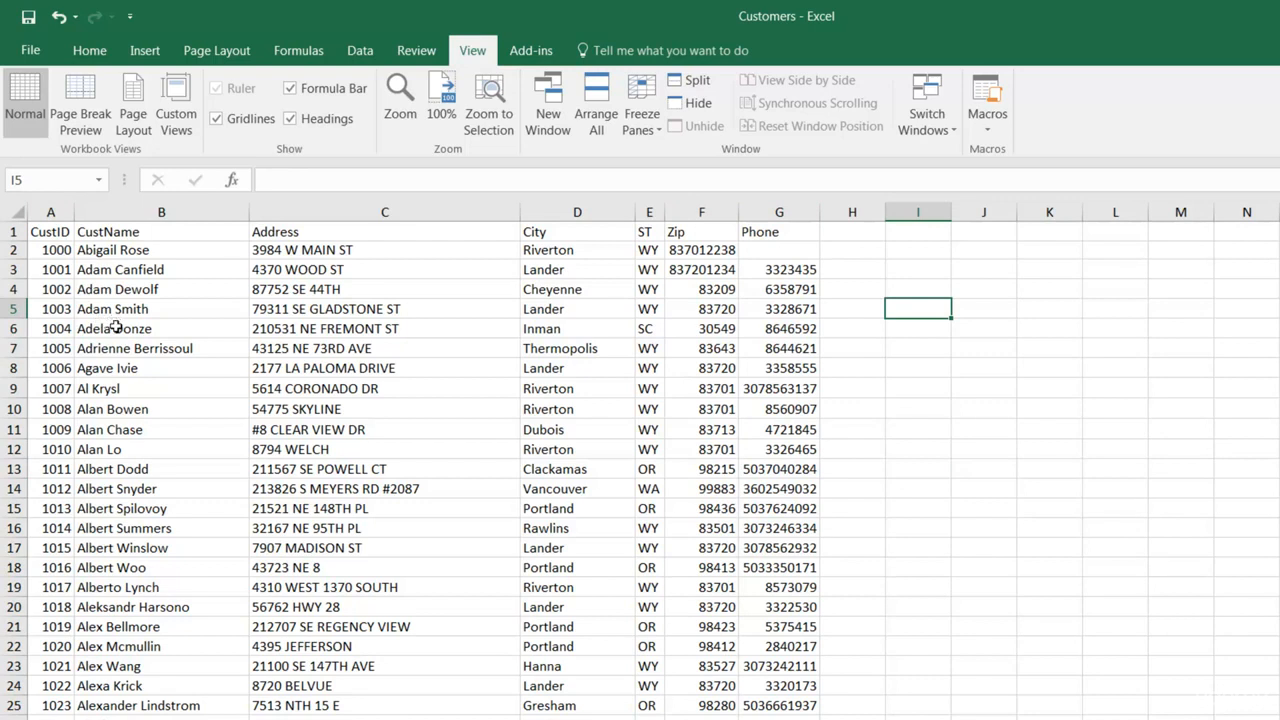
Step: Return to cell B2 near the start of the sheet and widen the CustName column slightly
key(ctrl+Home)
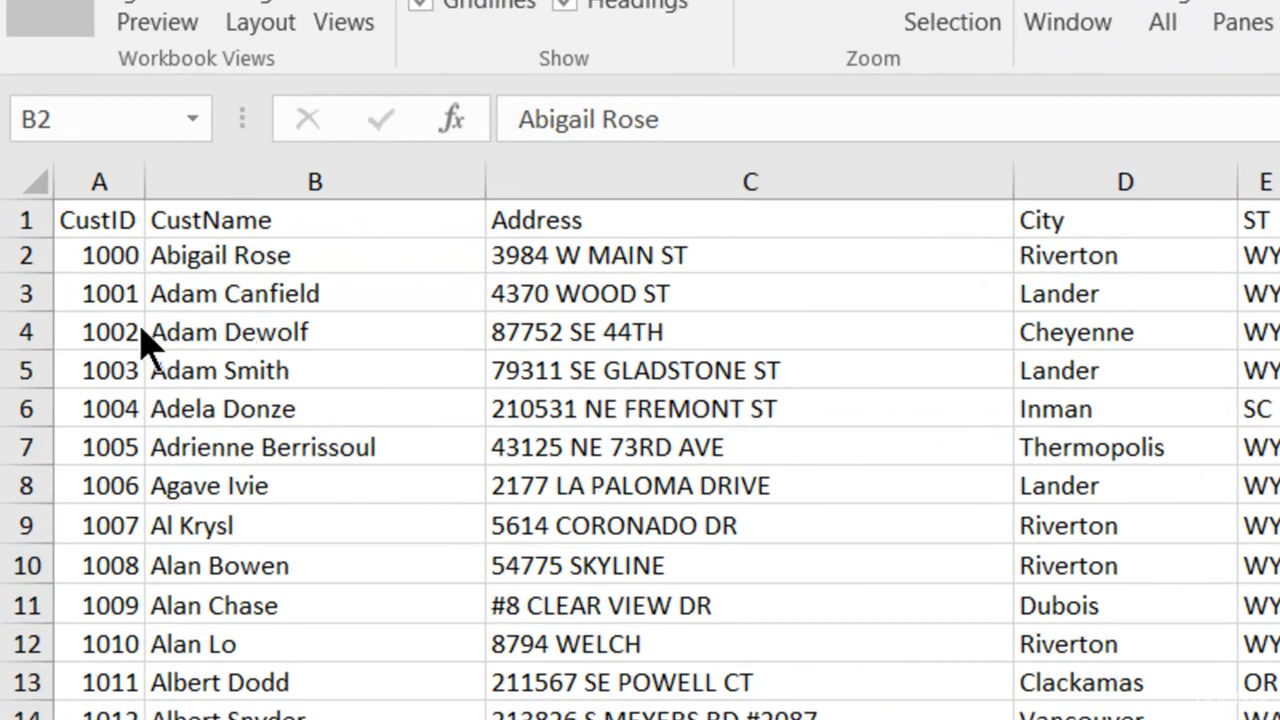
click(486, 175)
drag(478, 175, 498, 225)
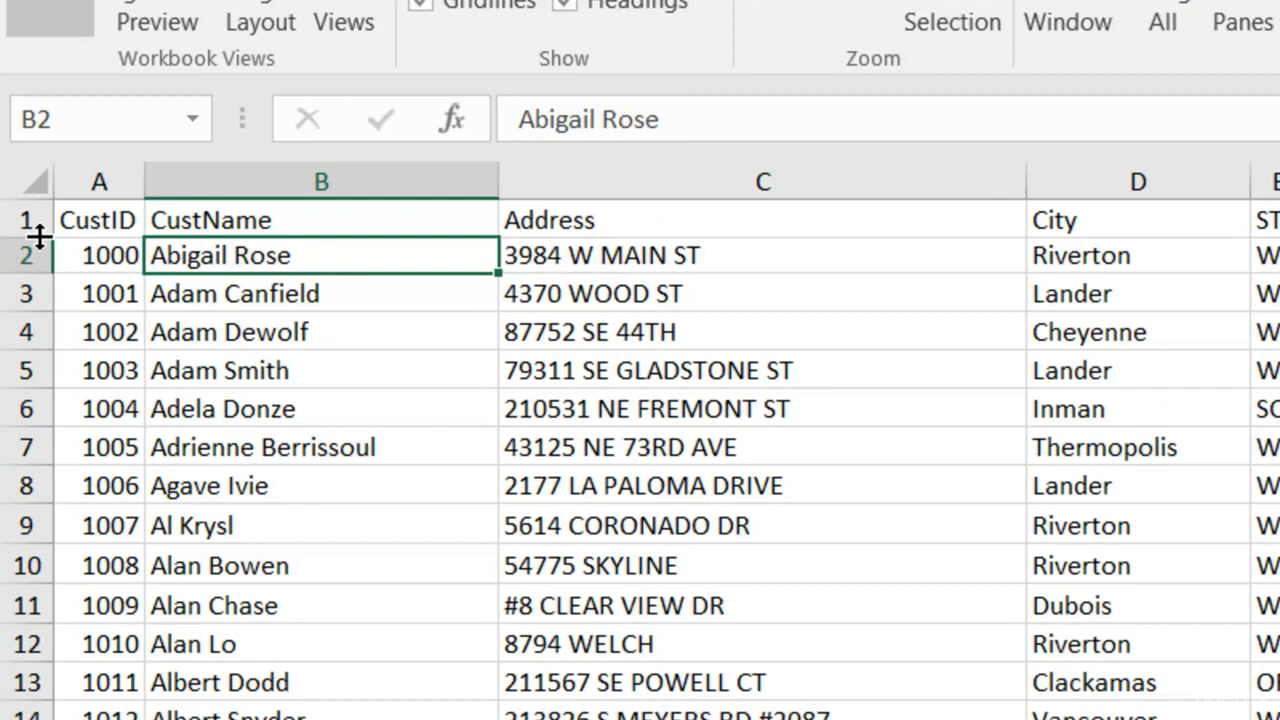
Step: Increase the height of header row 1 to about double and select the CustName heading cell
drag(43, 240, 24, 290)
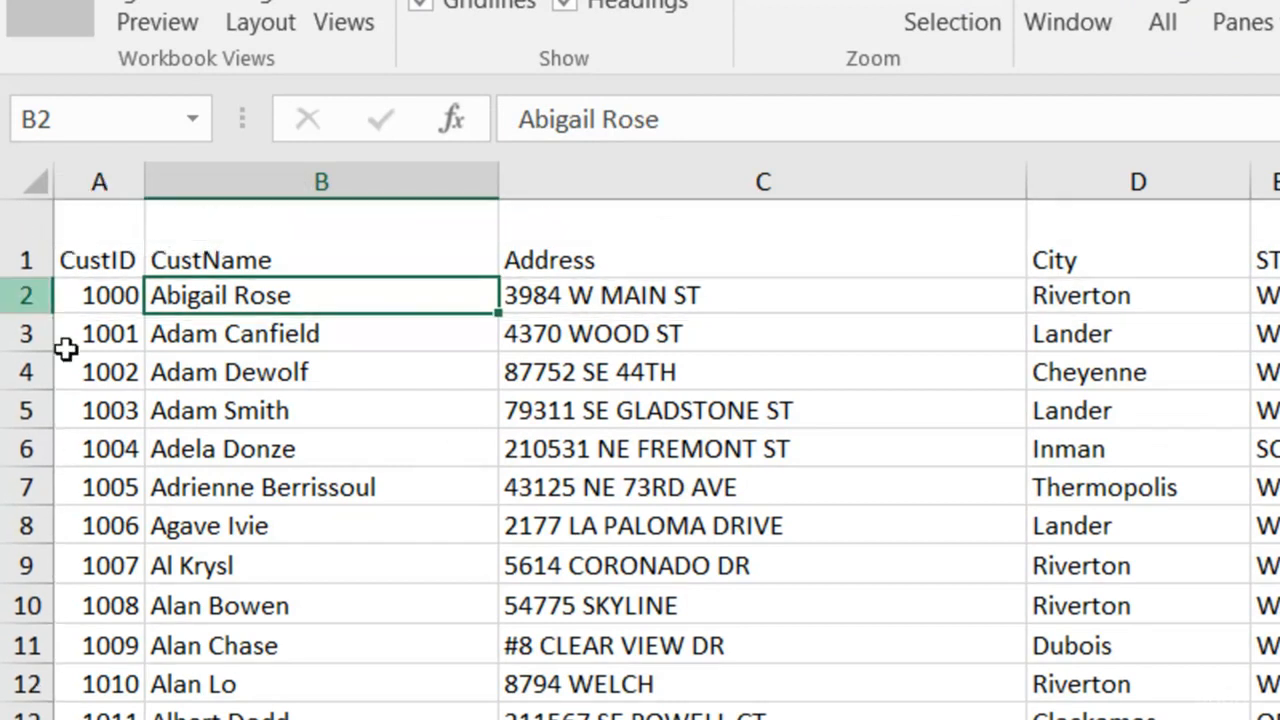
click(275, 262)
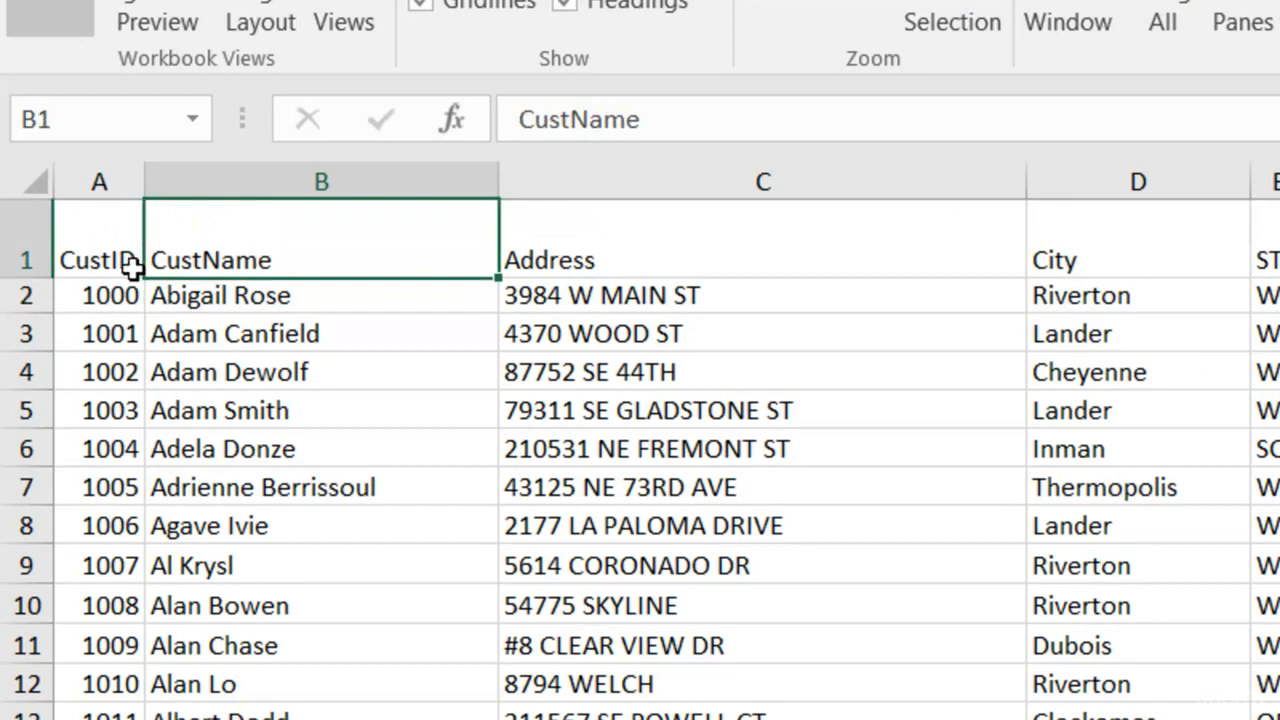